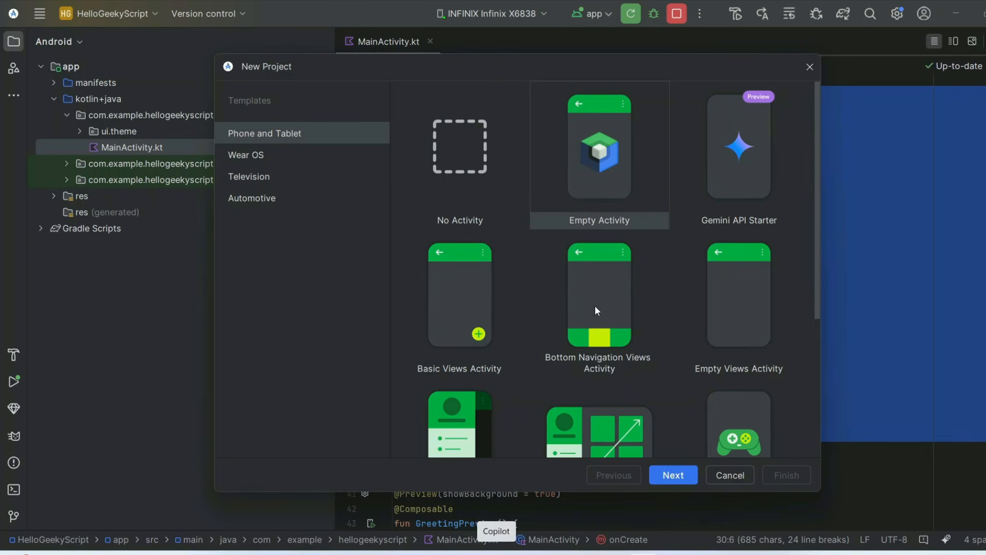
left_click(595, 307)
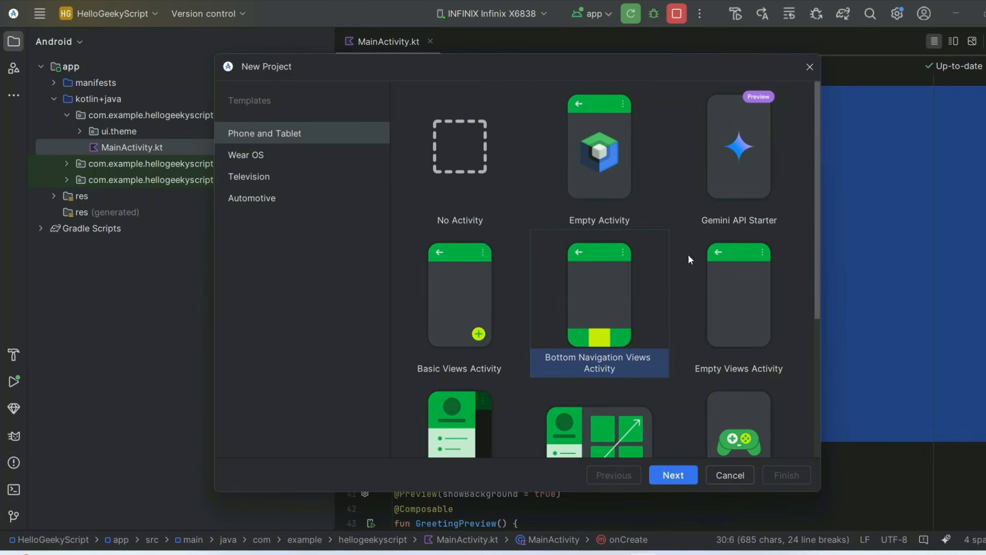
scroll(649, 280, "down", 3)
left_click(440, 355)
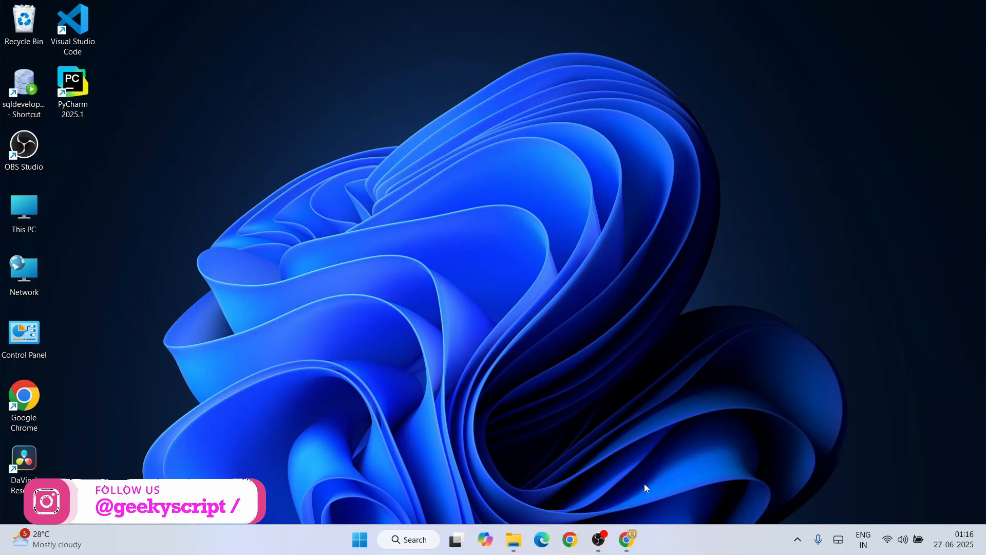
Switch to Chrome, search for "android studio download" and open the Android Studio page on developer.android.com
left_click(626, 539)
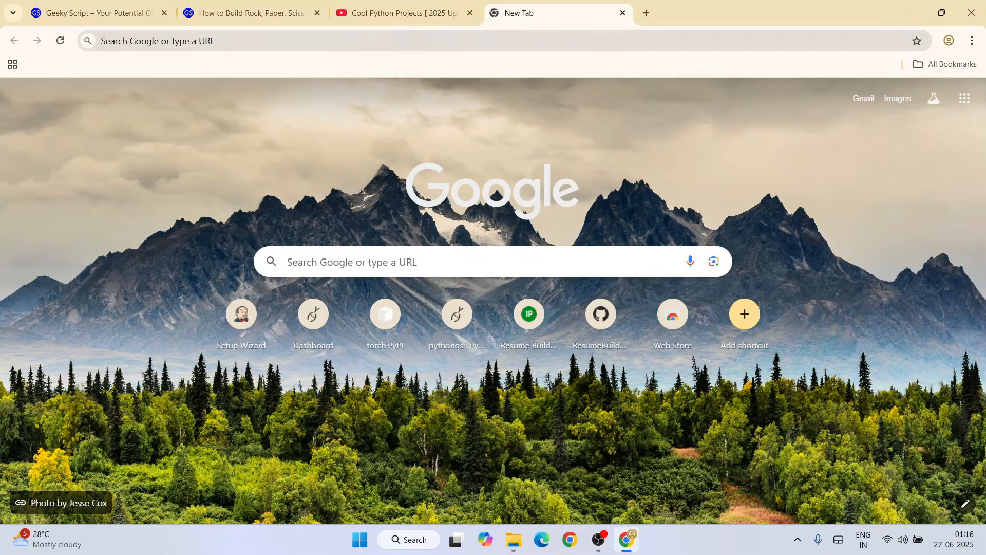
left_click(369, 38)
type("androi")
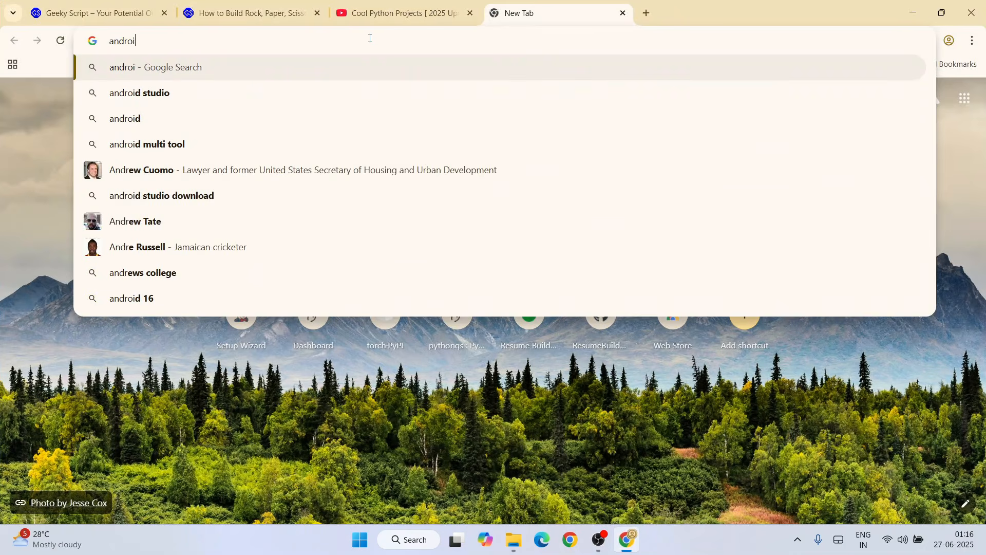
key("Down")
key("Down")
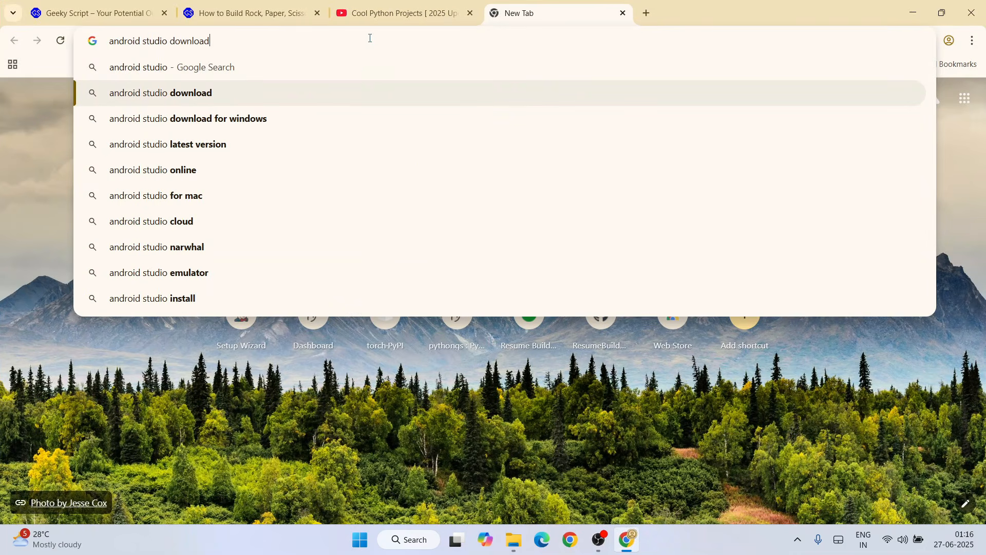
key("Return")
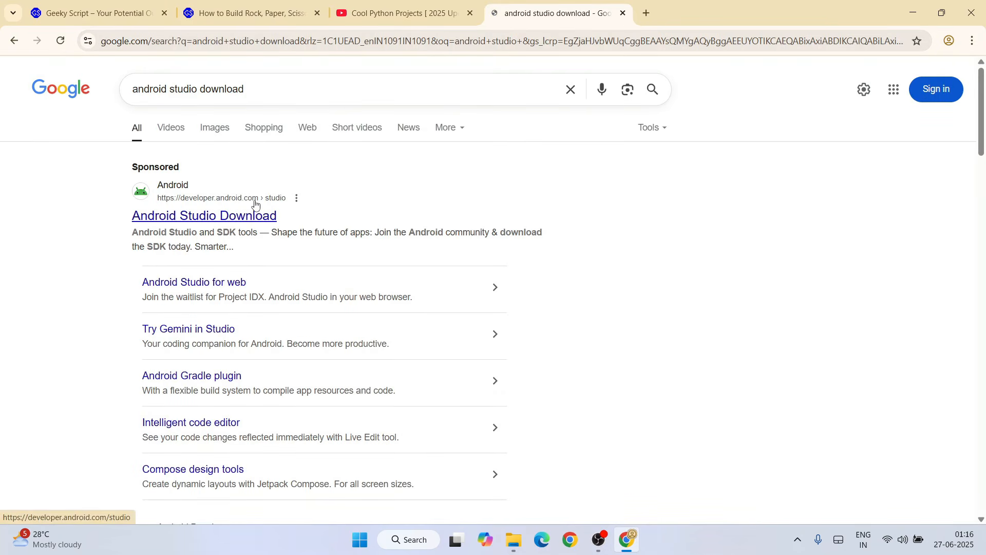
left_click(197, 221)
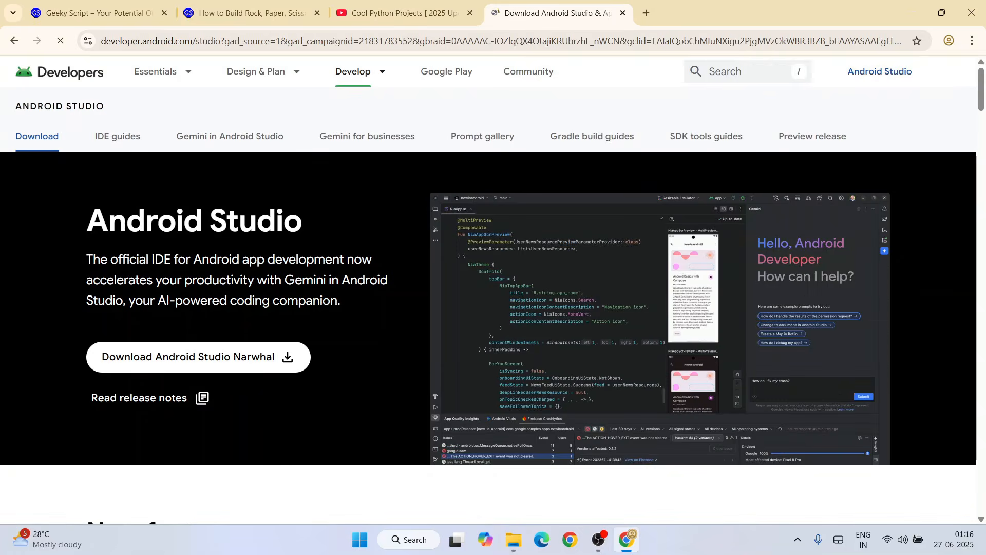
left_click(359, 42)
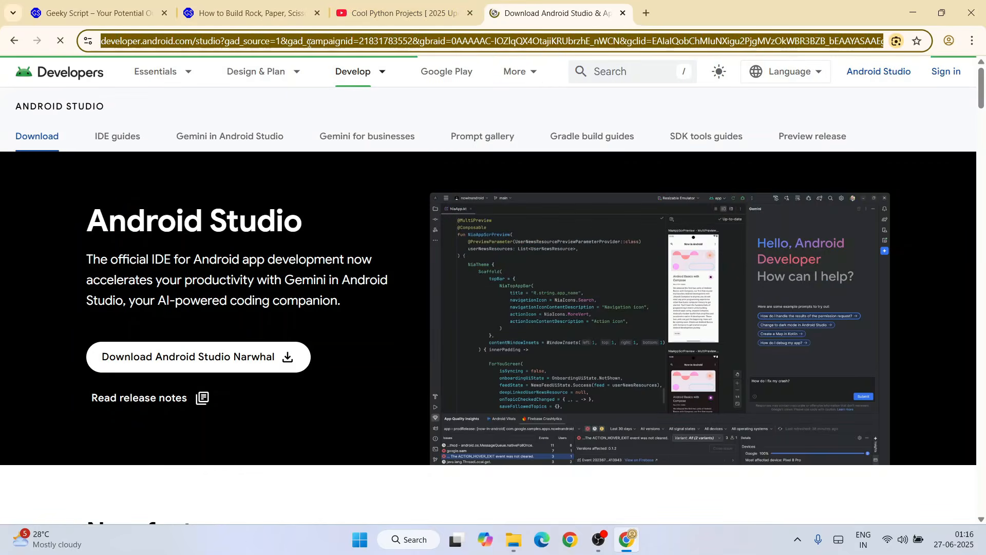
left_click(386, 229)
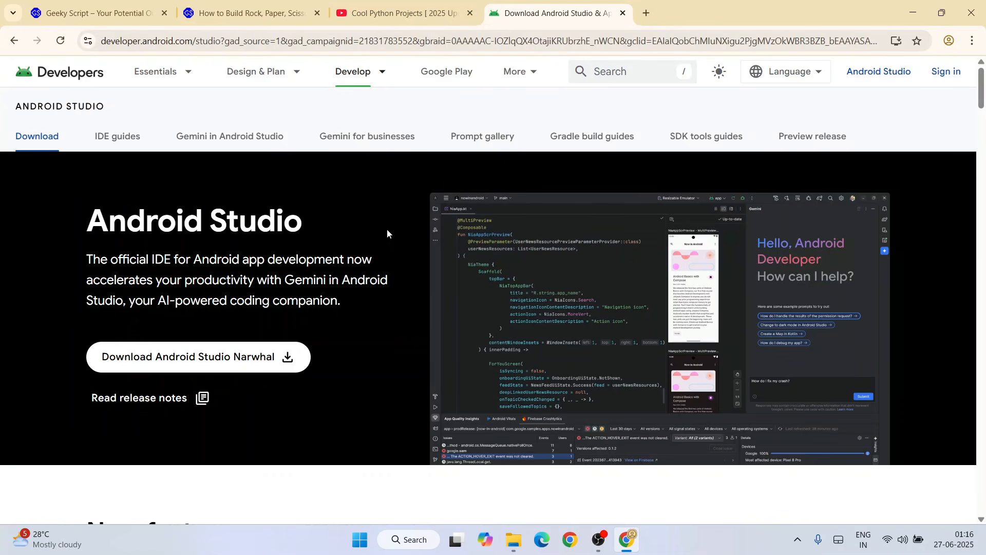
scroll(387, 228, "down", 2)
scroll(386, 228, "up", 1)
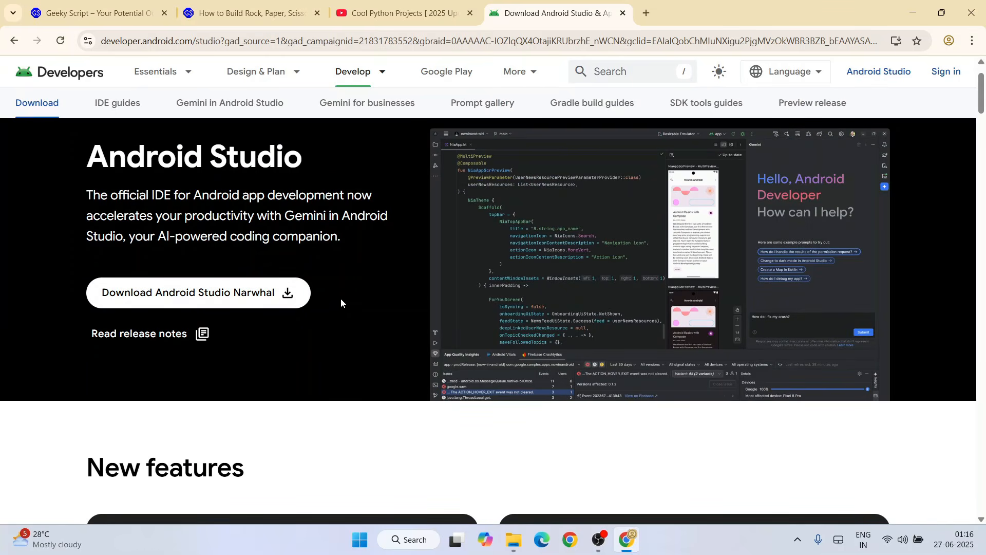
Agree to the terms and conditions and start downloading Android Studio Narwhal 2025.1.1 for Windows
left_click(222, 300)
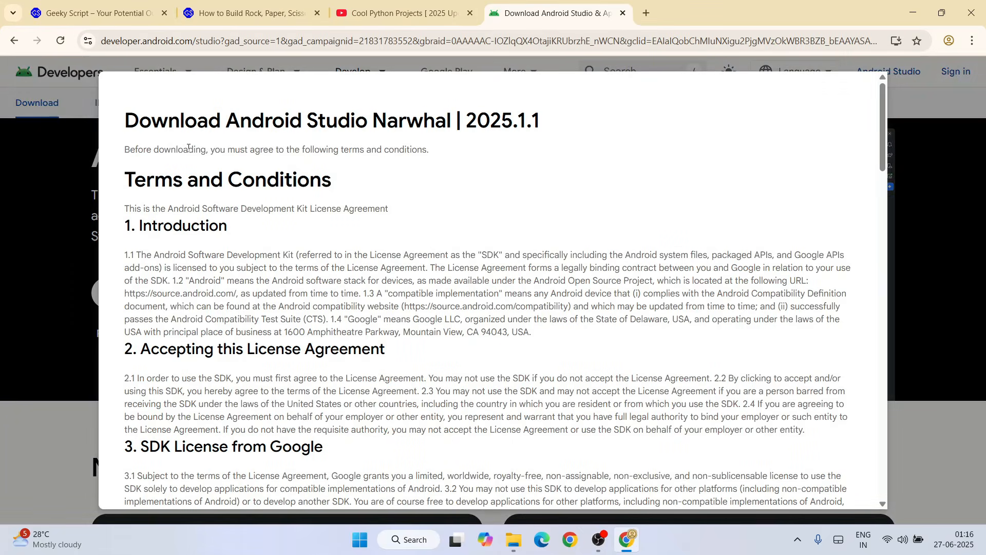
left_click_drag(172, 124, 657, 254)
left_click(508, 285)
scroll(544, 266, "down", 20)
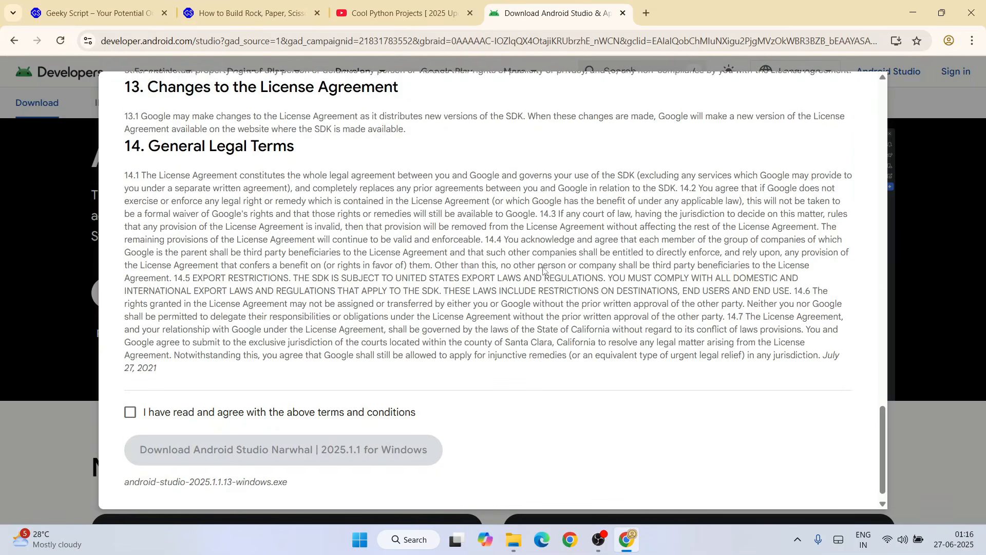
left_click(181, 398)
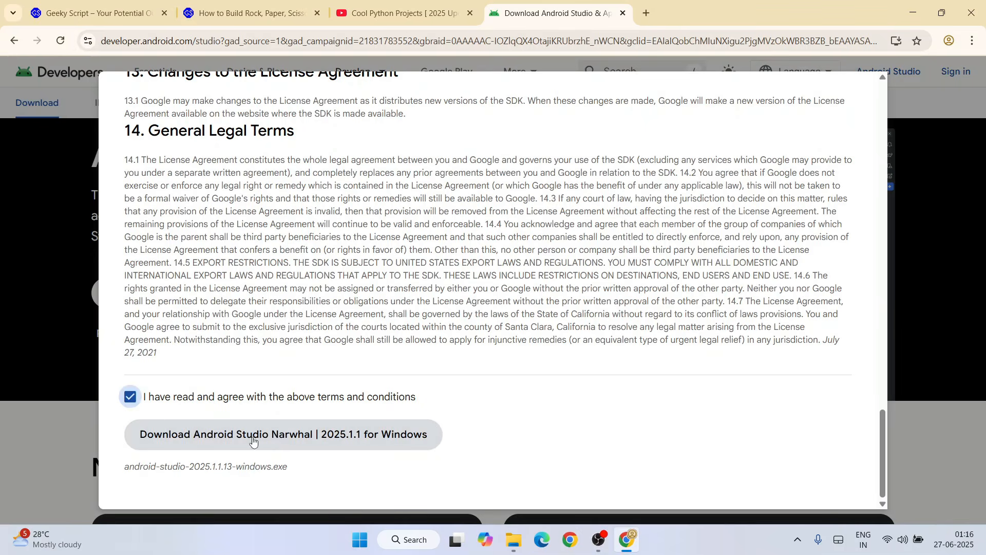
left_click(275, 436)
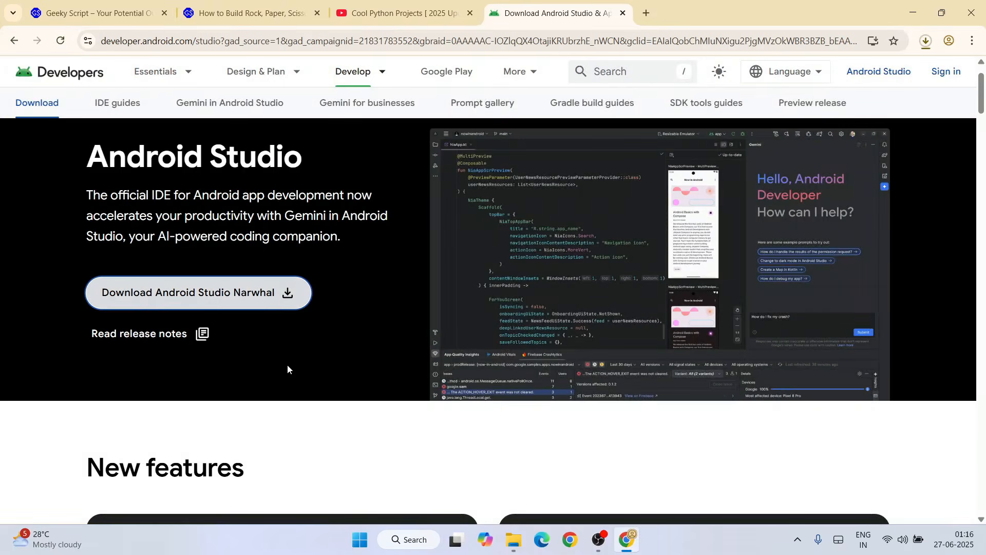
Cancel the running Android Studio installer download and minimize the browser
left_click(926, 41)
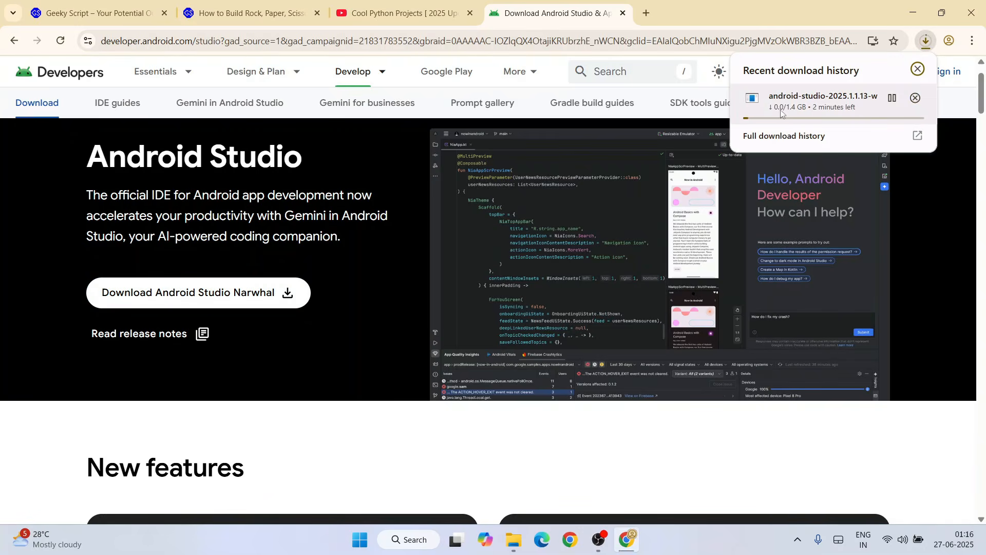
left_click(915, 99)
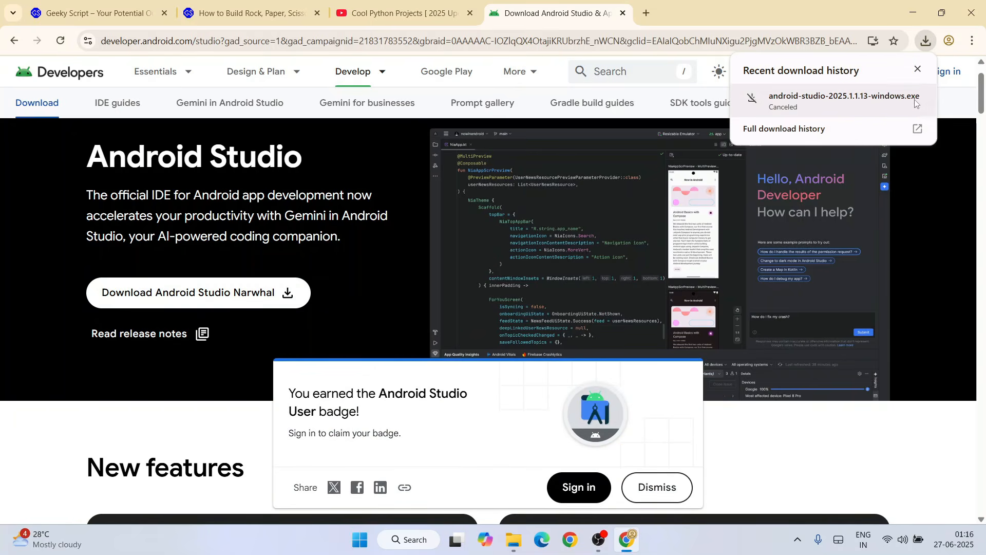
left_click(917, 10)
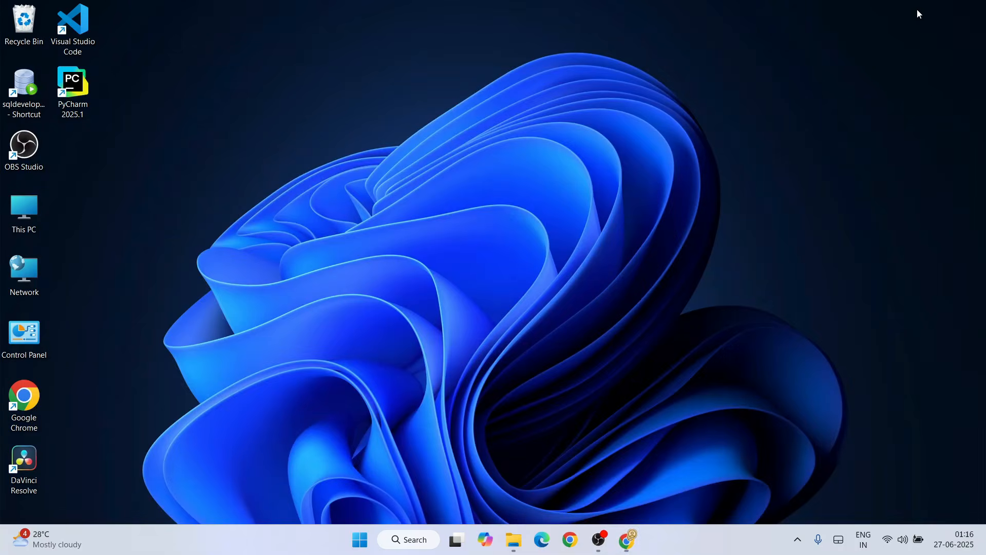
Switch to File Explorer, run android-studio-2025.1.1.13-windows.exe from Downloads\files and minimize the folder window
left_click(513, 540)
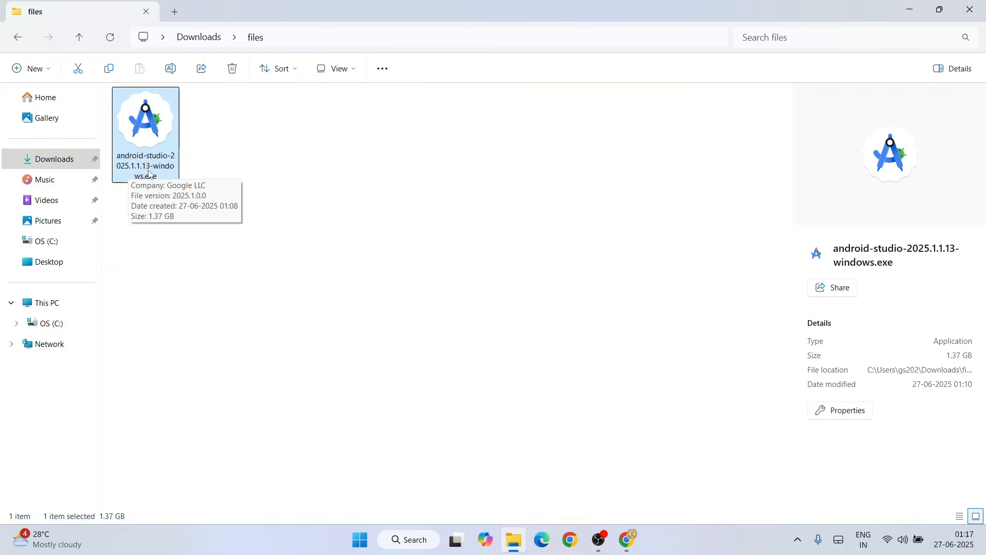
double_click(149, 144)
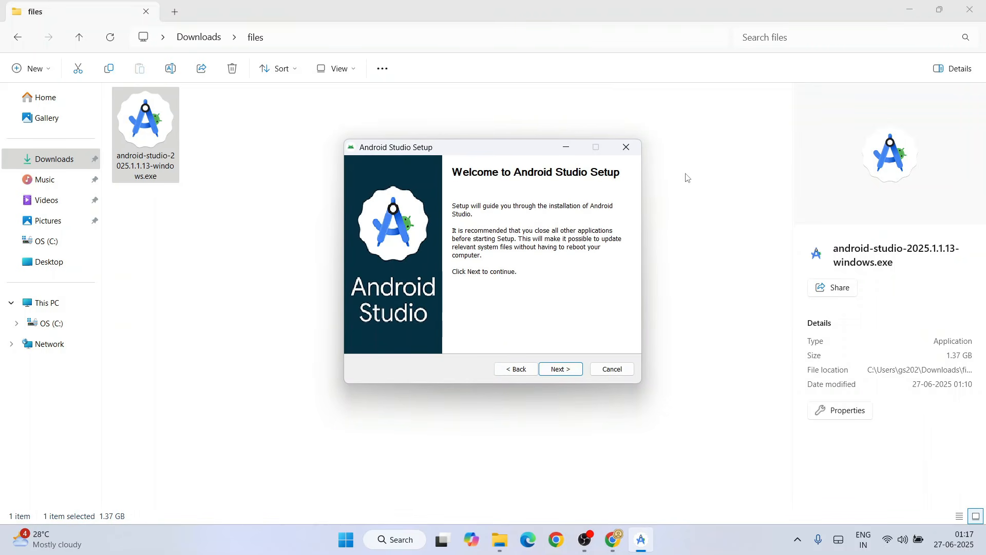
left_click(910, 6)
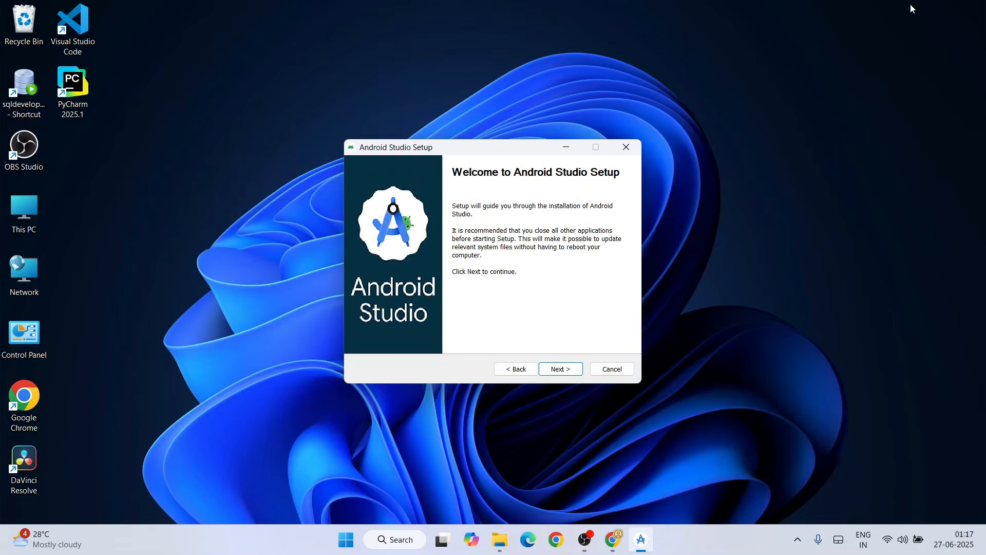
Exclude Android Virtual Device from the components to install and continue to the installation location
left_click(564, 371)
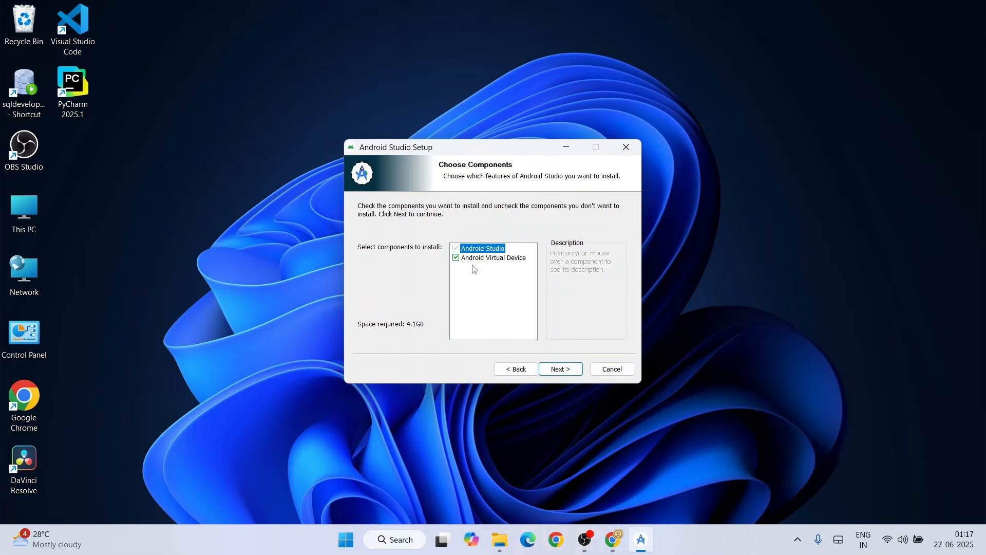
mouse_move(471, 263)
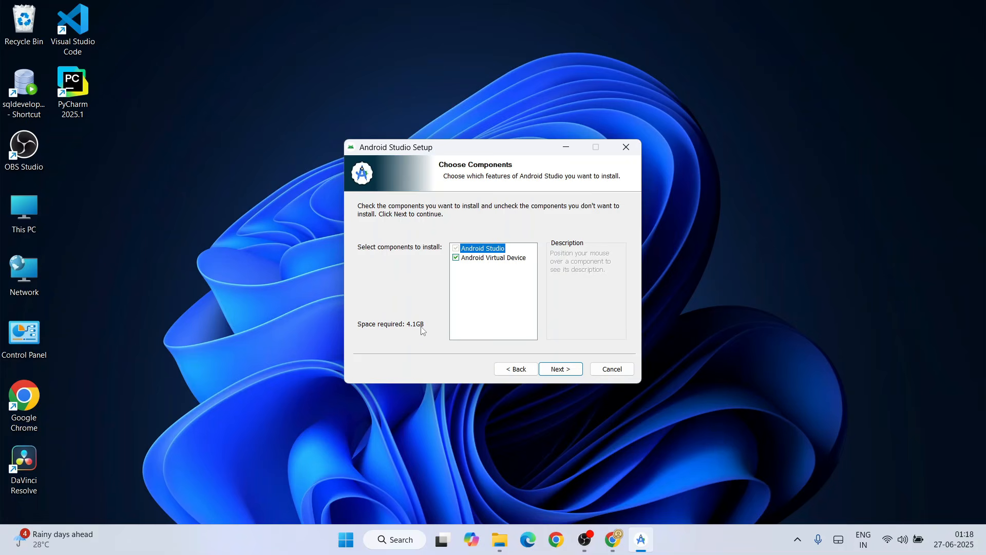
left_click(477, 259)
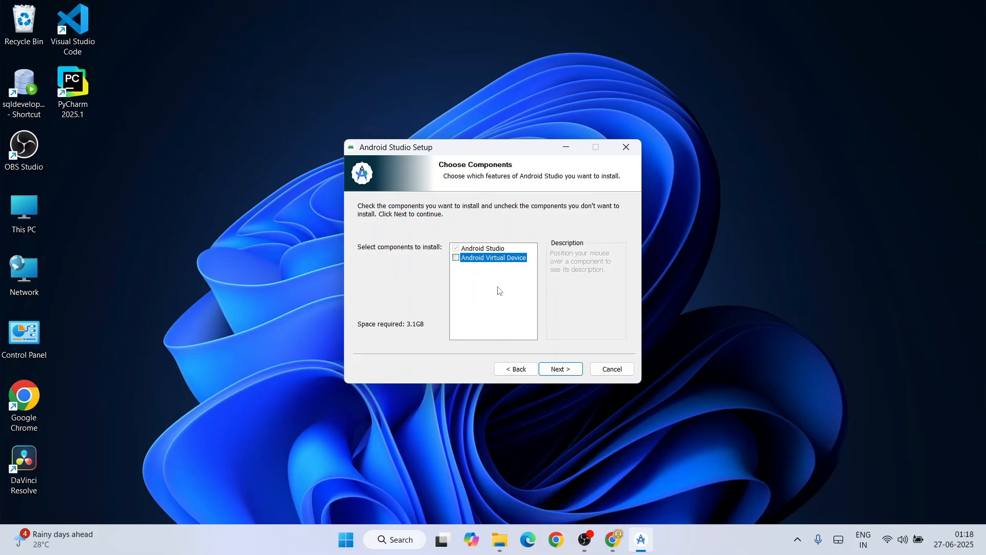
left_click(559, 369)
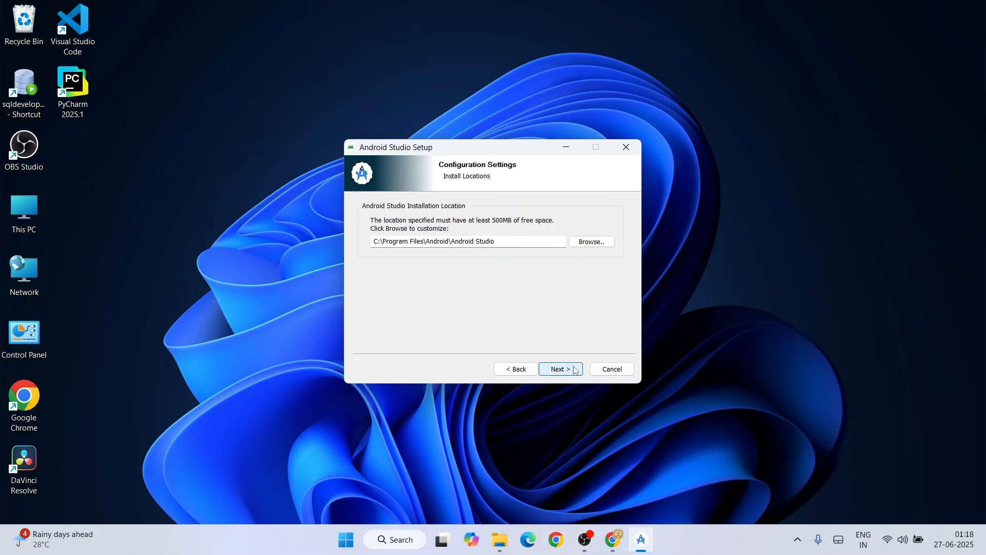
Install to C:\Program Files\Android\Android Studio with the Android Studio Start Menu folder, and finish setup with Start Android Studio enabled
left_click_drag(508, 242, 430, 221)
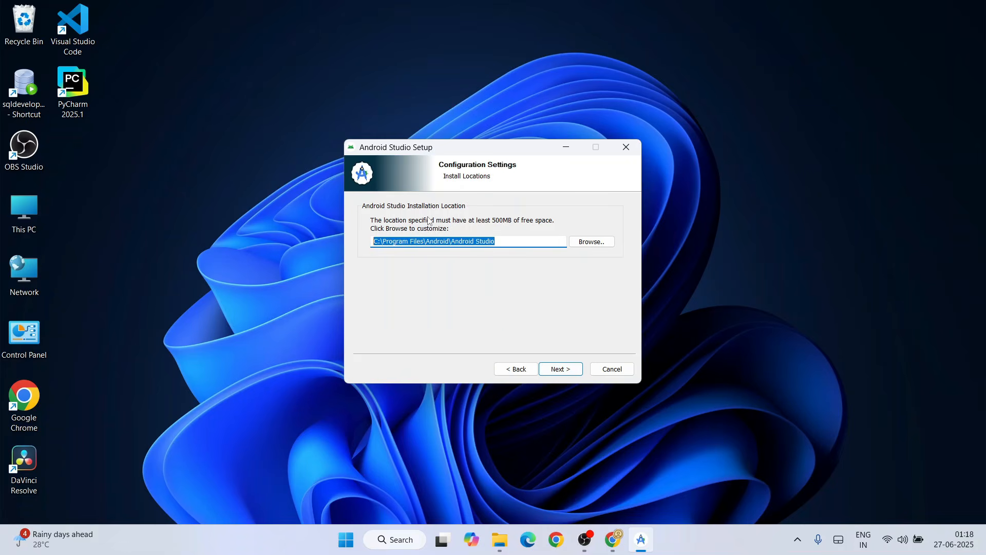
left_click(511, 243)
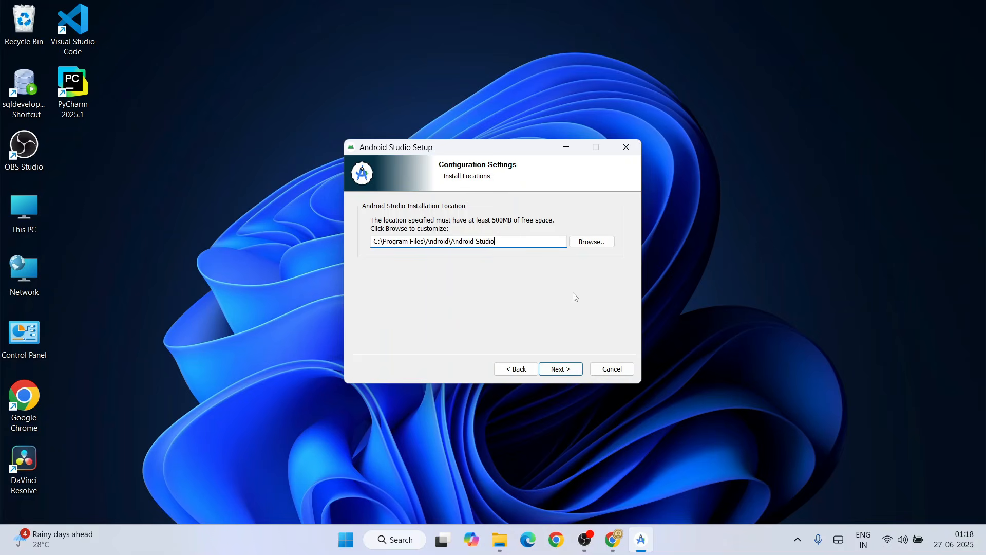
left_click(566, 371)
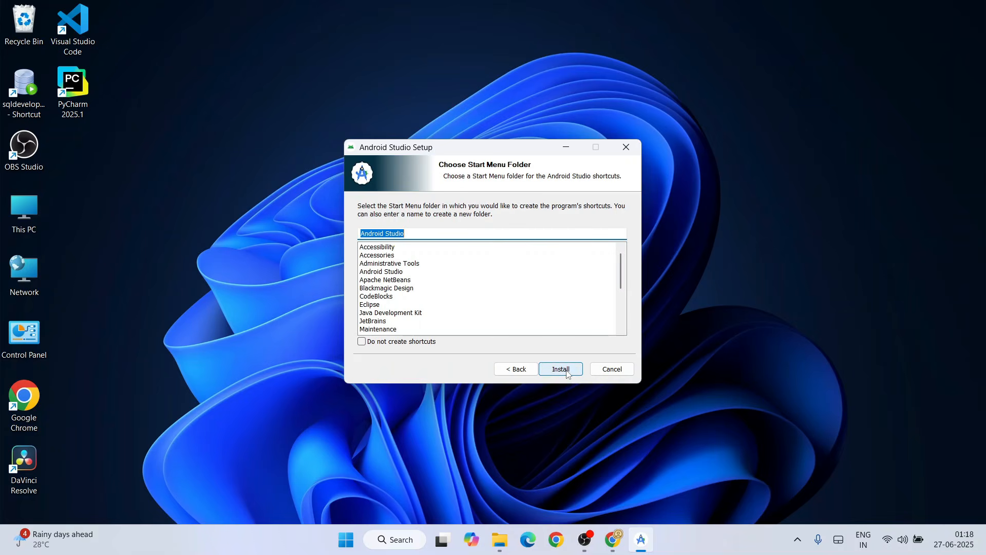
scroll(541, 300, "down", 2)
left_click(575, 372)
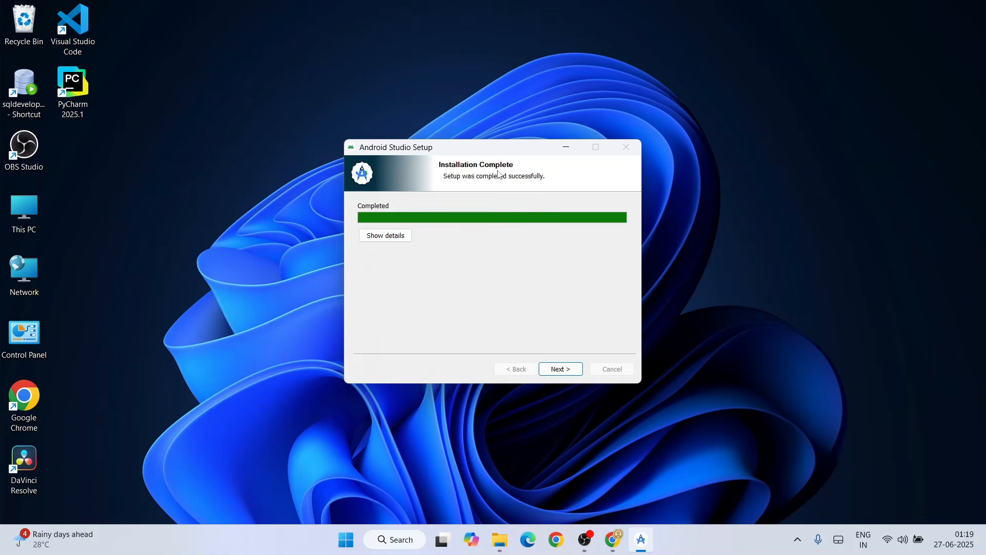
left_click(556, 371)
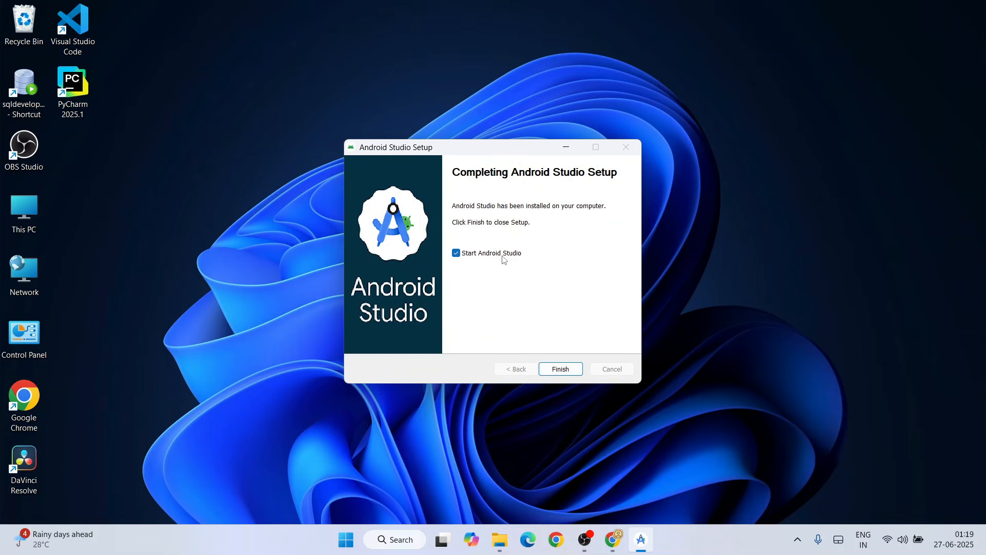
left_click(561, 369)
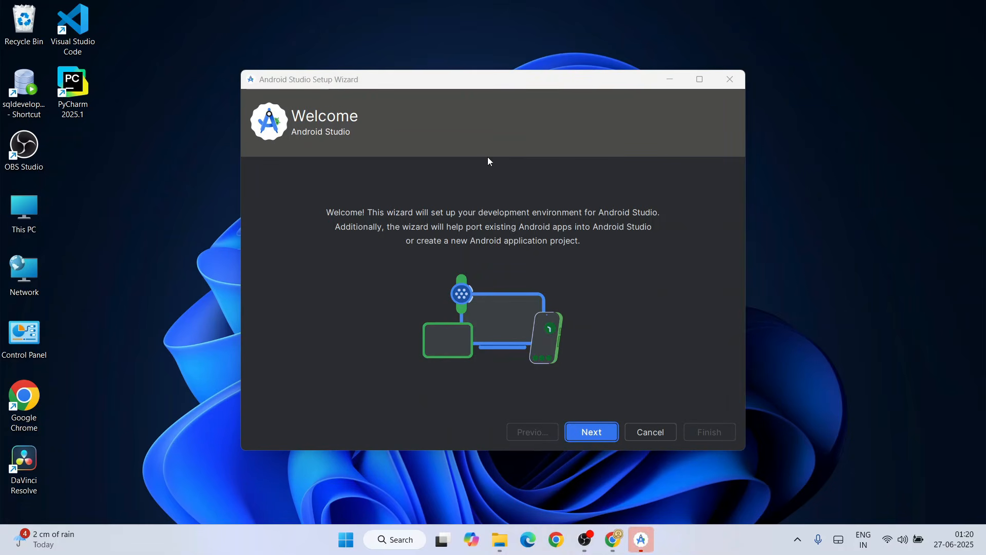
Choose the Custom install type in the Android Studio Setup Wizard and continue to the SDK components
left_click(597, 433)
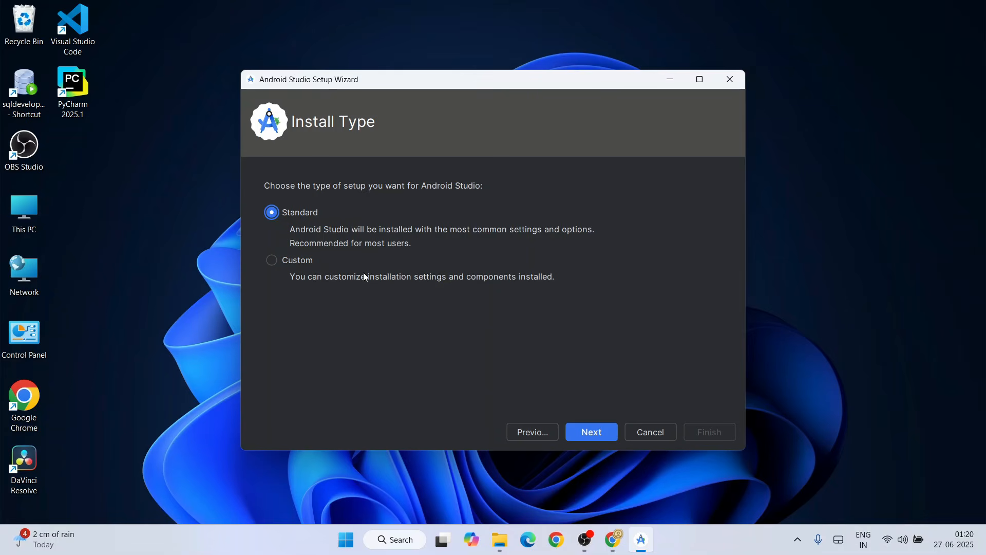
left_click(298, 263)
left_click(597, 434)
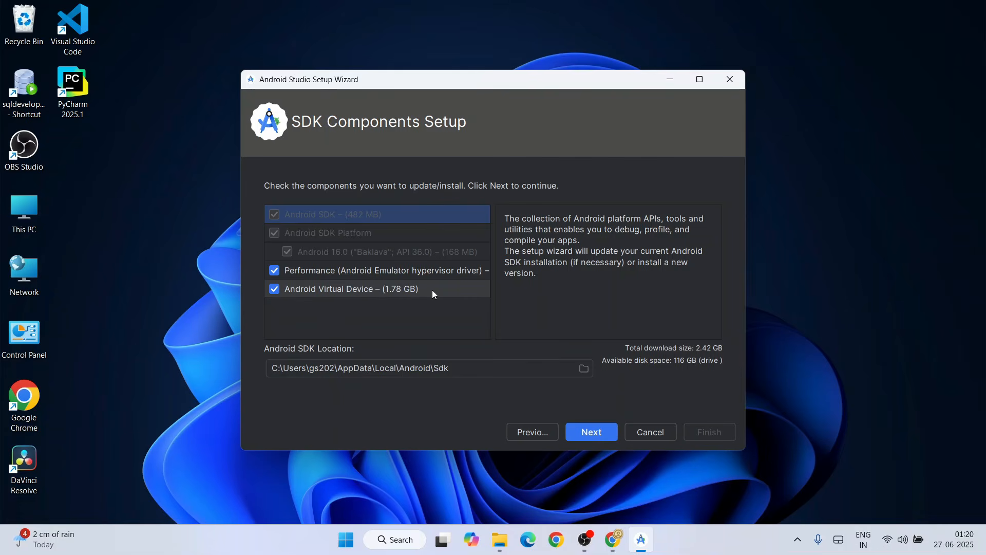
Deselect the Android Virtual Device and Performance (Android Emulator hypervisor driver) components, and review the SDK components to download
left_click(275, 291)
left_click(275, 290)
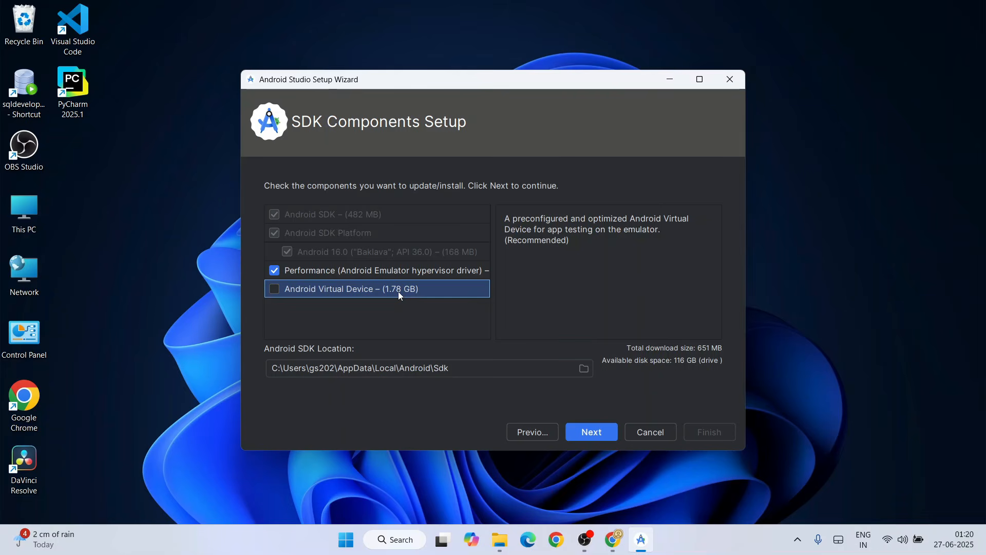
left_click(276, 270)
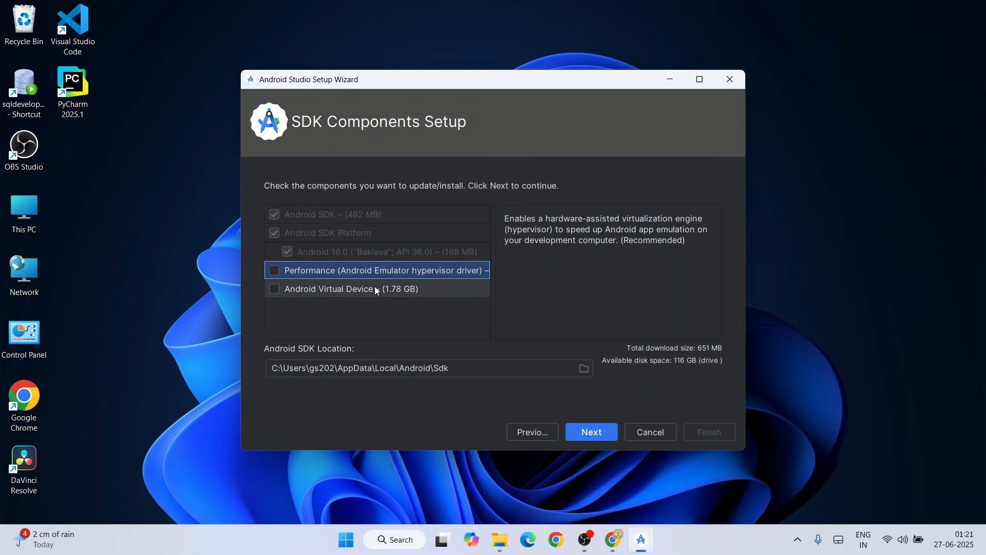
left_click(602, 428)
scroll(587, 321, "down", 2)
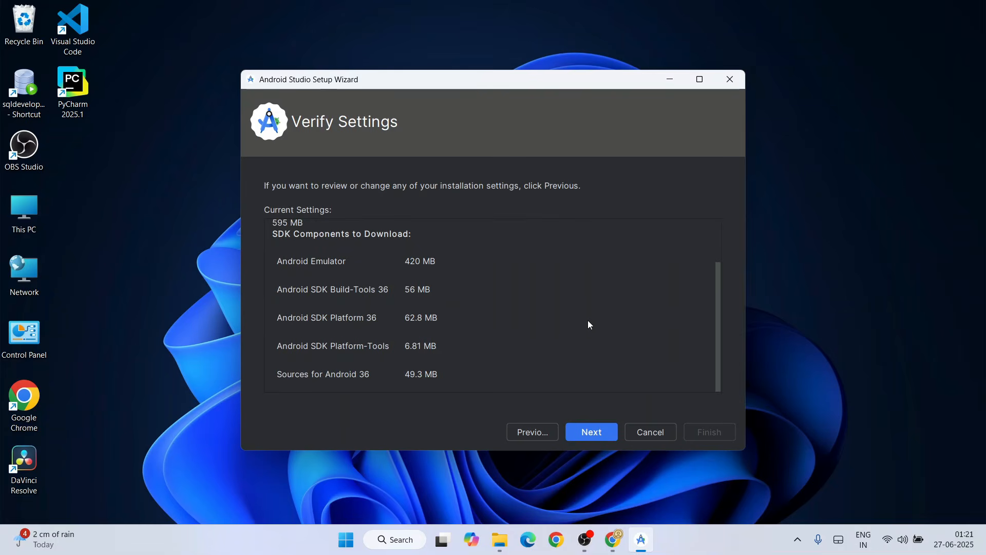
Accept the android-sdk-license agreement and start downloading the selected SDK components
left_click(600, 433)
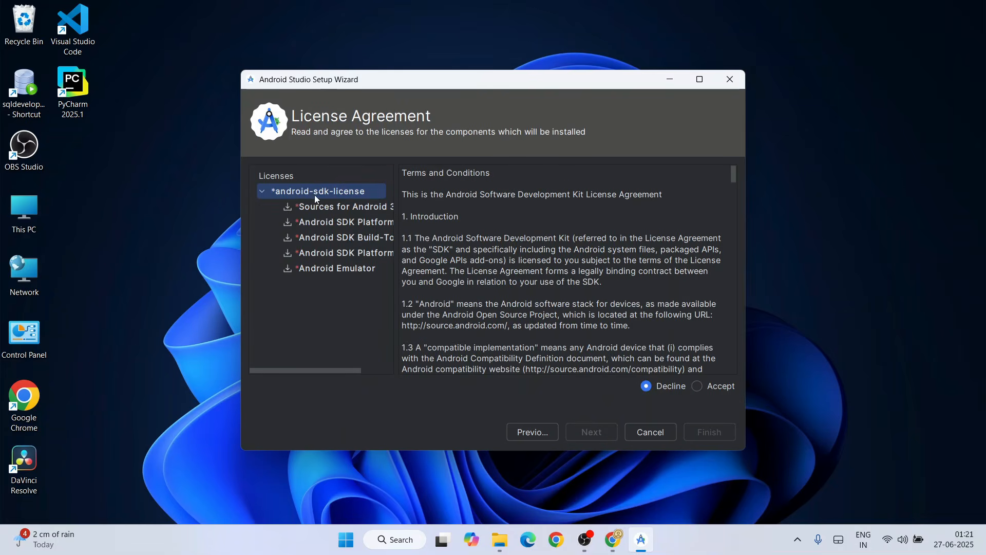
left_click(704, 386)
left_click(719, 431)
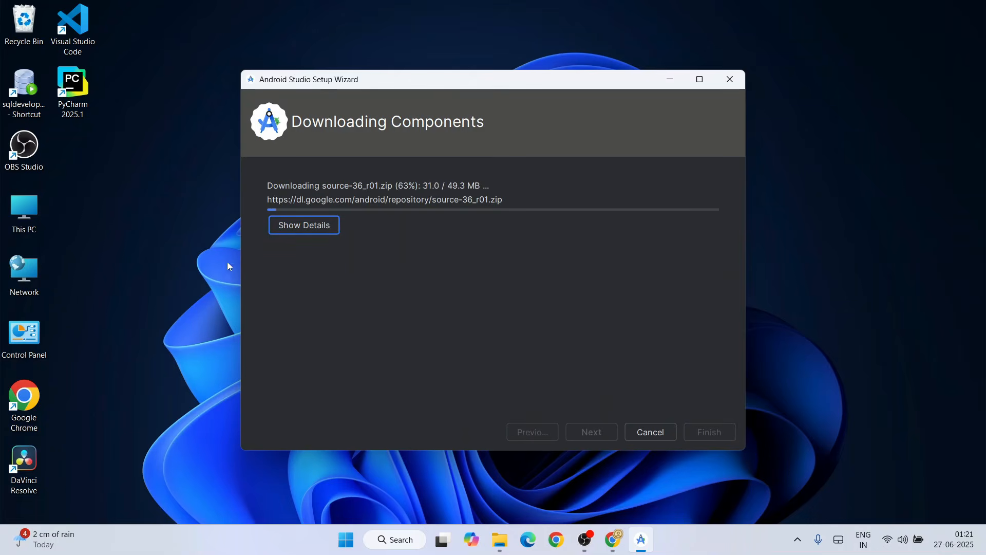
Show the detailed log of the SDK component download and examine its entries
left_click(306, 225)
left_click_drag(296, 239, 639, 223)
left_click(637, 257)
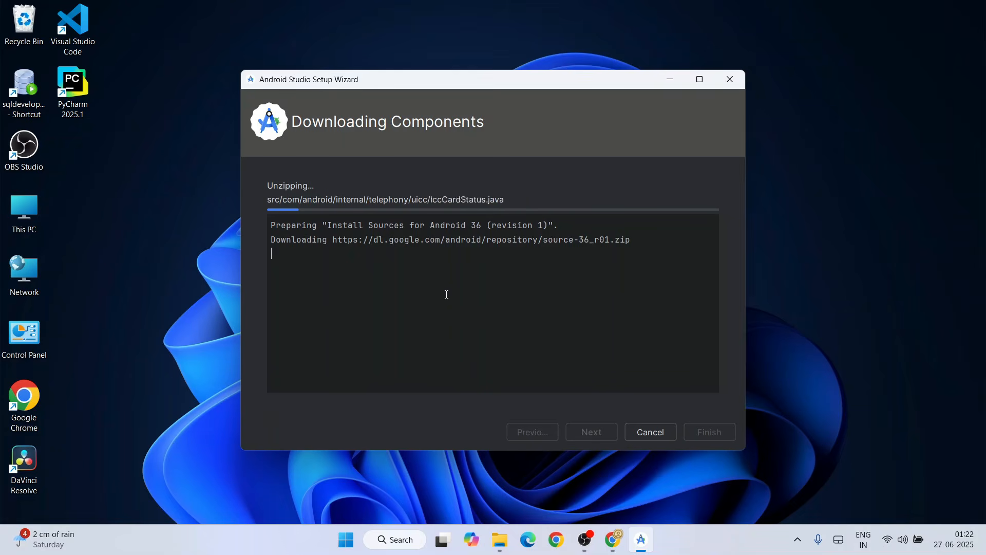
left_click(446, 295)
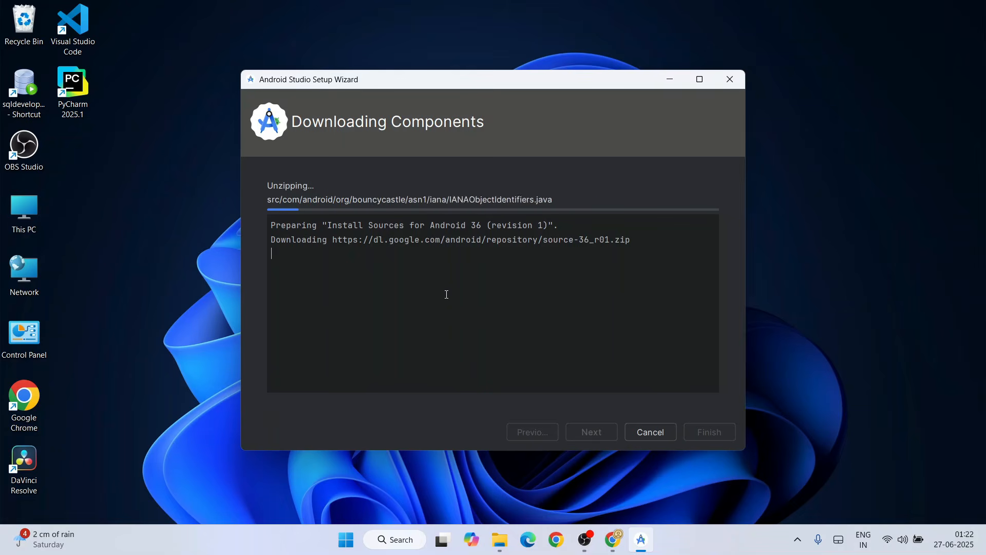
Switch to Chrome and look through the videos in the Cool Python Projects [ 2025 Update ] playlist on YouTube
left_click(611, 537)
left_click(395, 13)
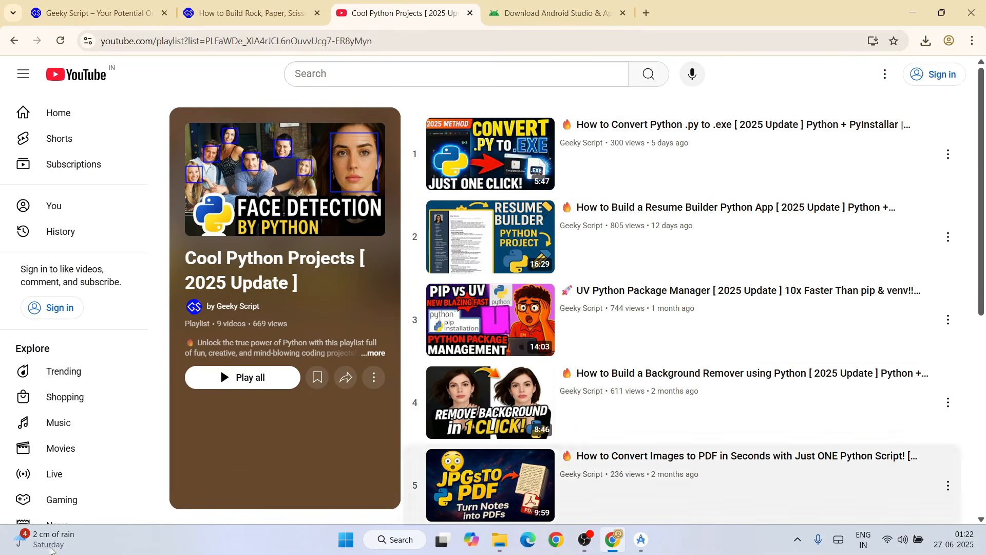
left_click_drag(183, 259, 363, 259)
left_click(323, 314)
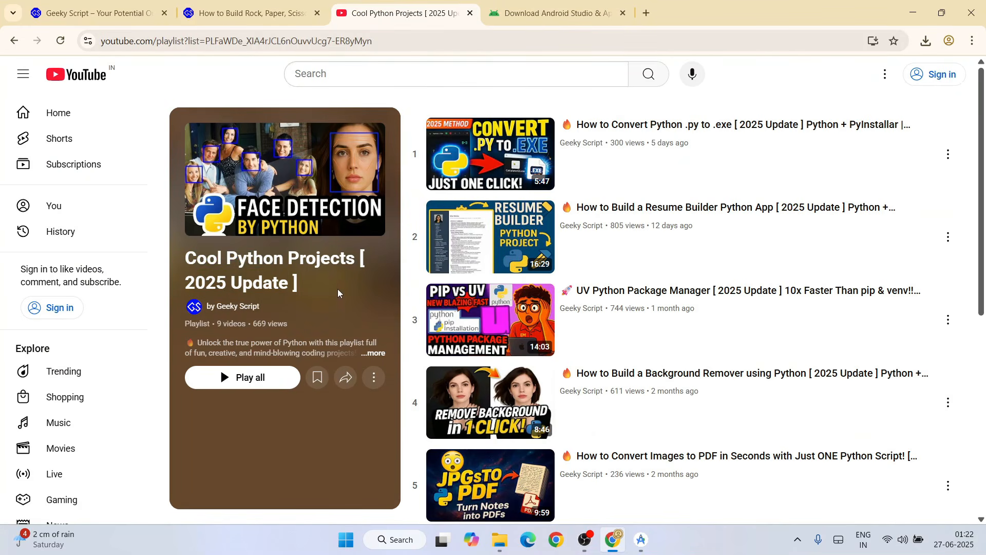
scroll(953, 226, "down", 6)
scroll(953, 237, "down", 1)
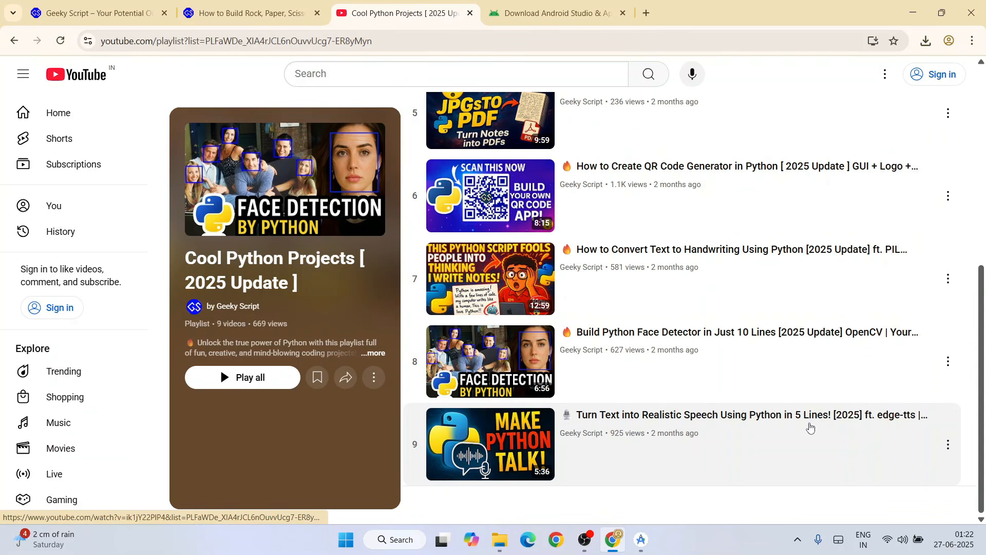
scroll(801, 419, "up", 1)
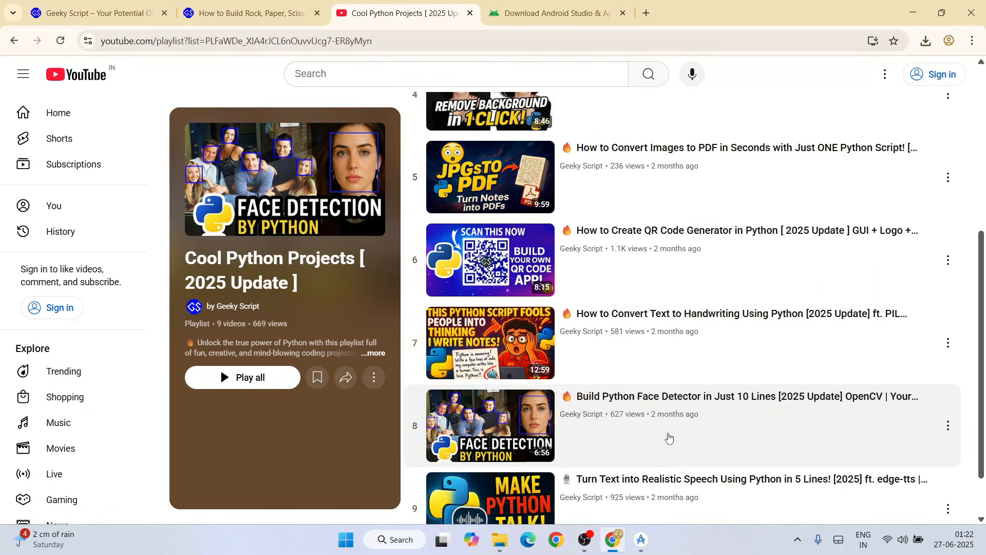
scroll(668, 452, "up", 1)
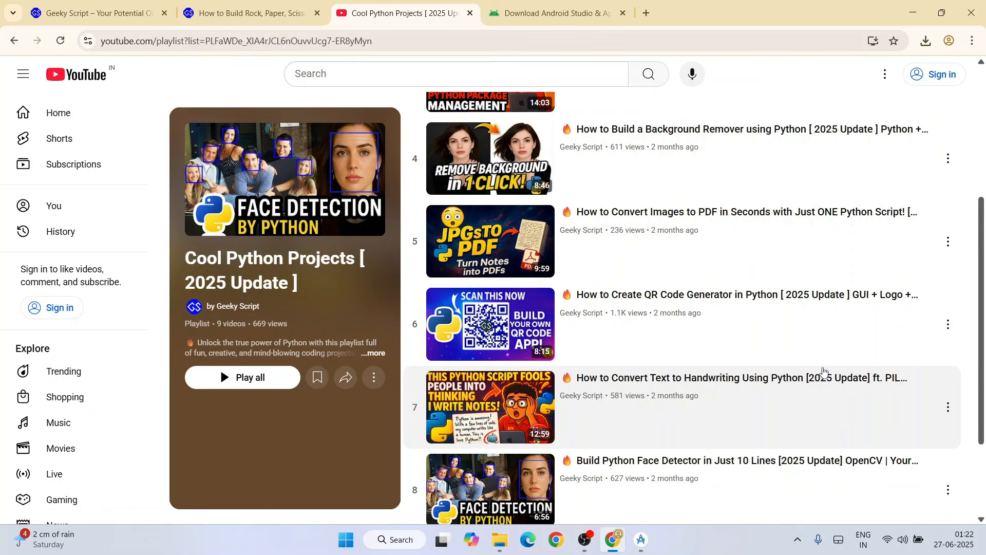
scroll(700, 403, "up", 1)
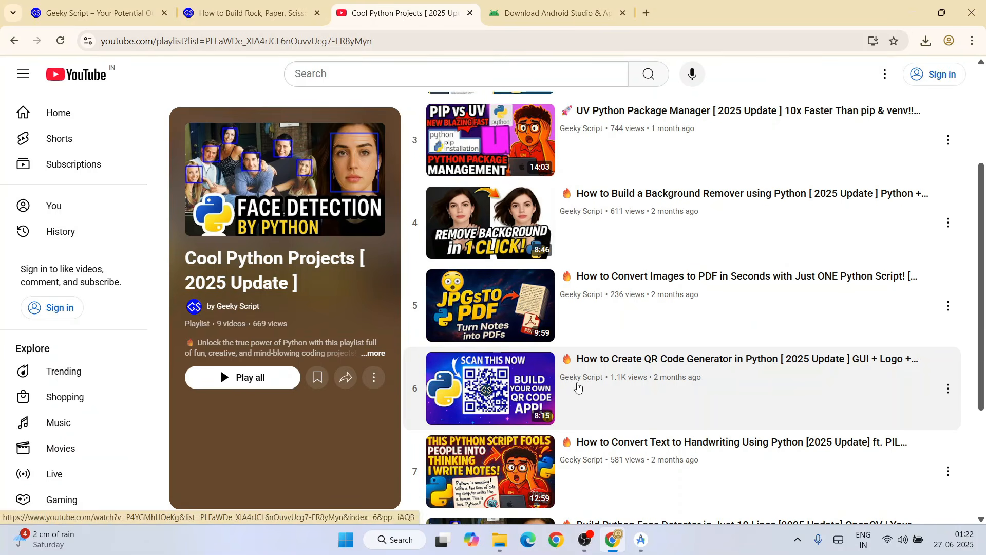
scroll(577, 388, "up", 1)
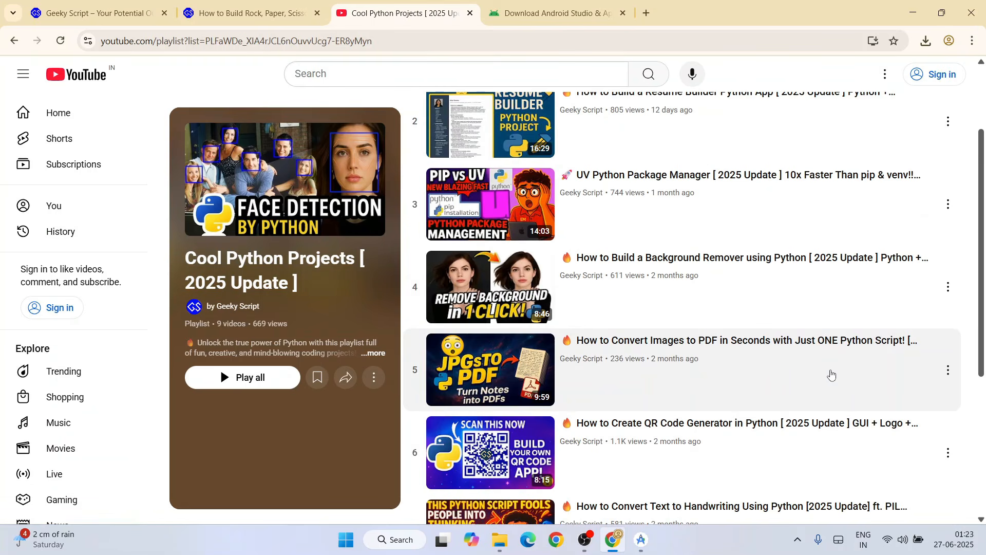
scroll(822, 375, "up", 2)
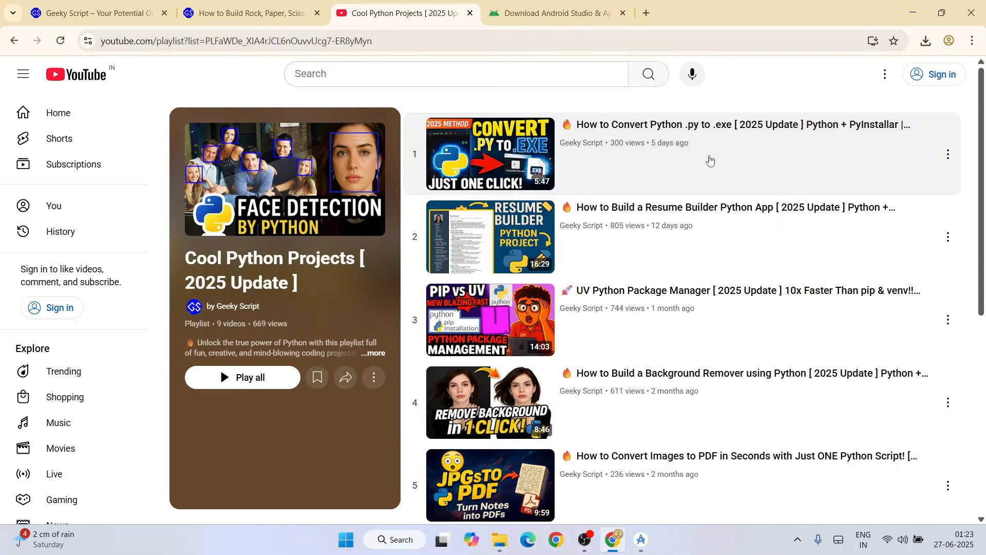
Check the Android Studio installer in File Explorer, and return to Chrome to look over the playlist's videos again
left_click(499, 539)
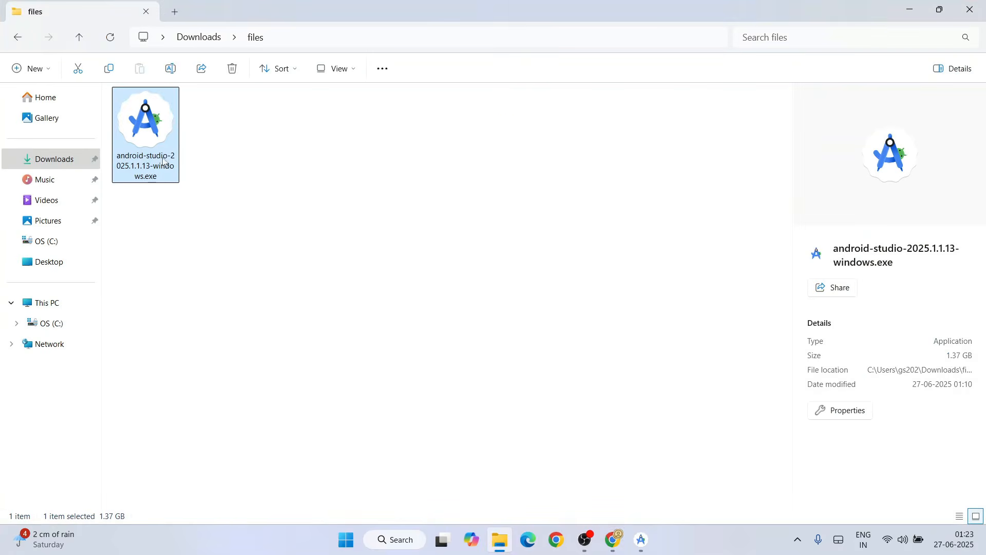
left_click(909, 9)
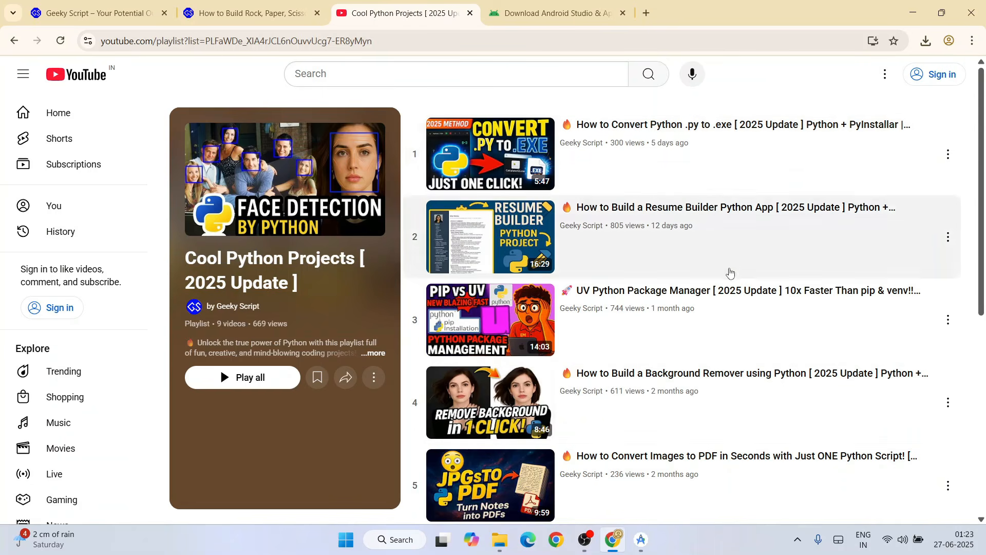
scroll(728, 277, "down", 7)
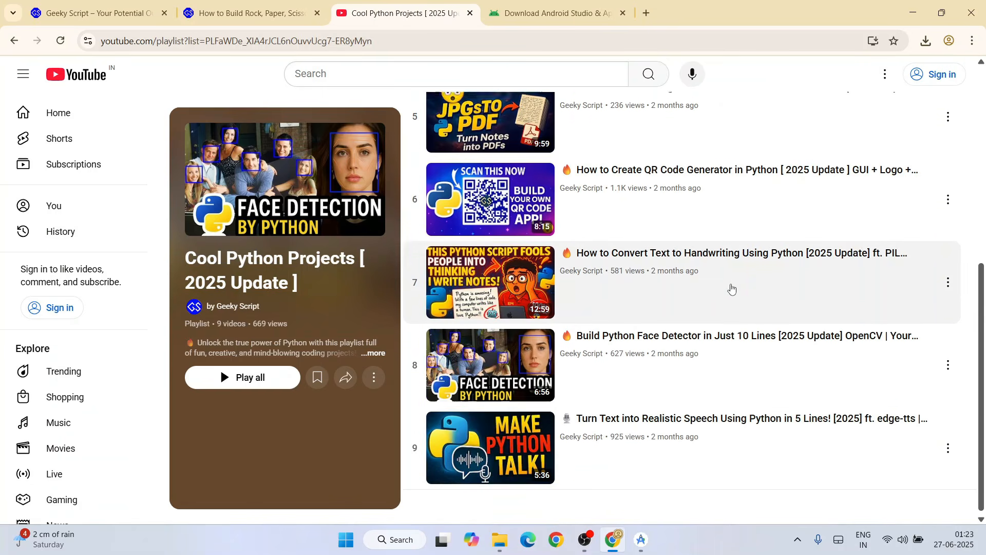
scroll(731, 286, "up", 5)
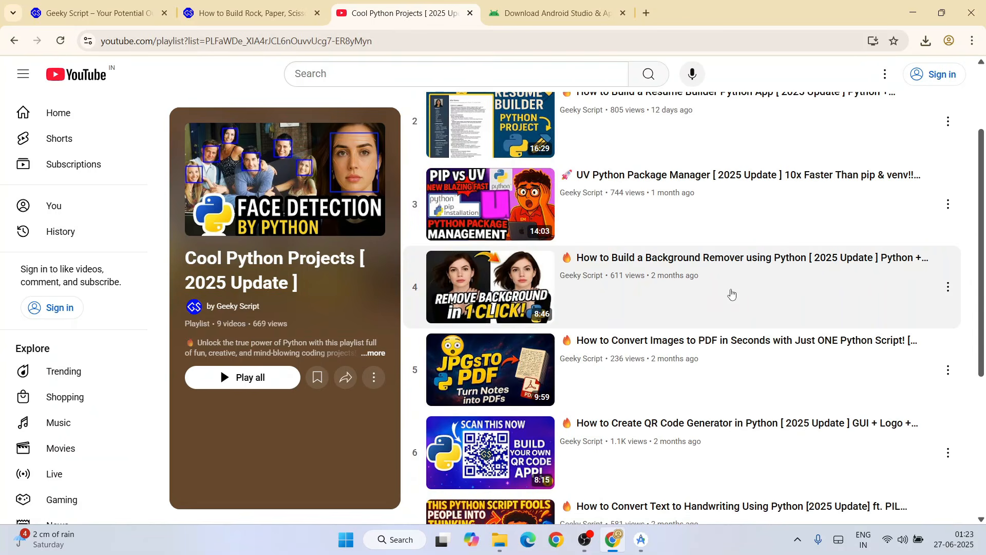
scroll(719, 294, "up", 3)
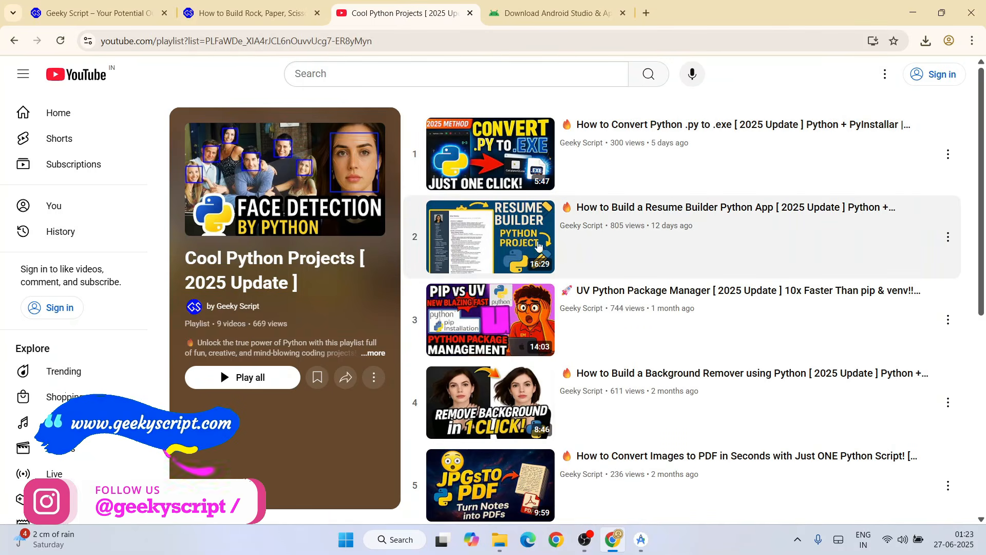
scroll(677, 311, "down", 1)
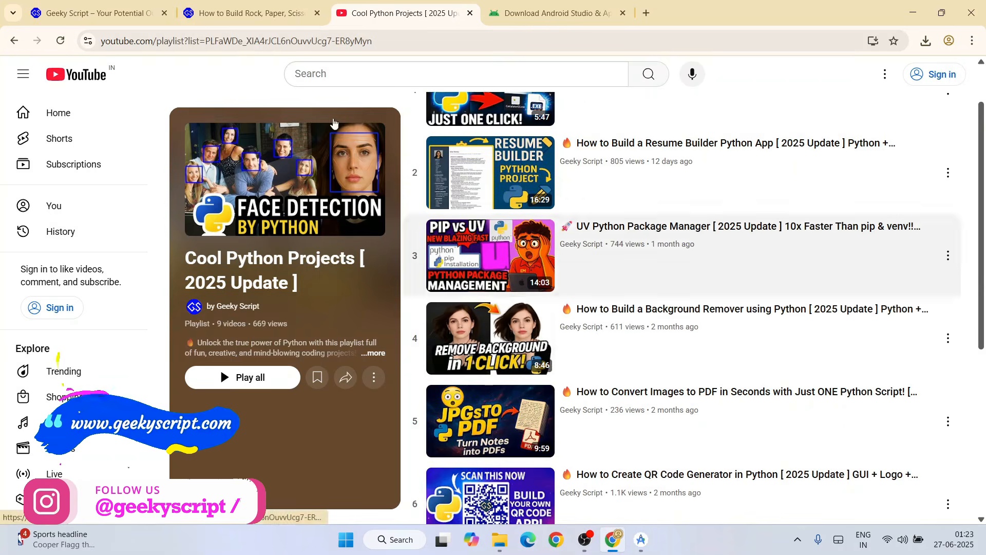
Read through the Geeky Script article on building a Rock, Paper, Scissors game in Python, including its code sections
left_click(286, 14)
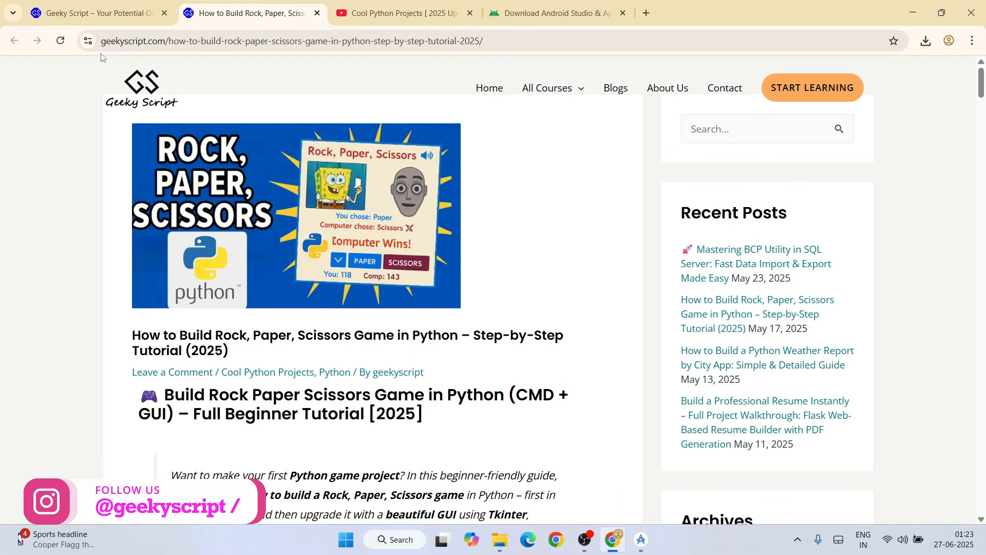
scroll(343, 153, "down", 7)
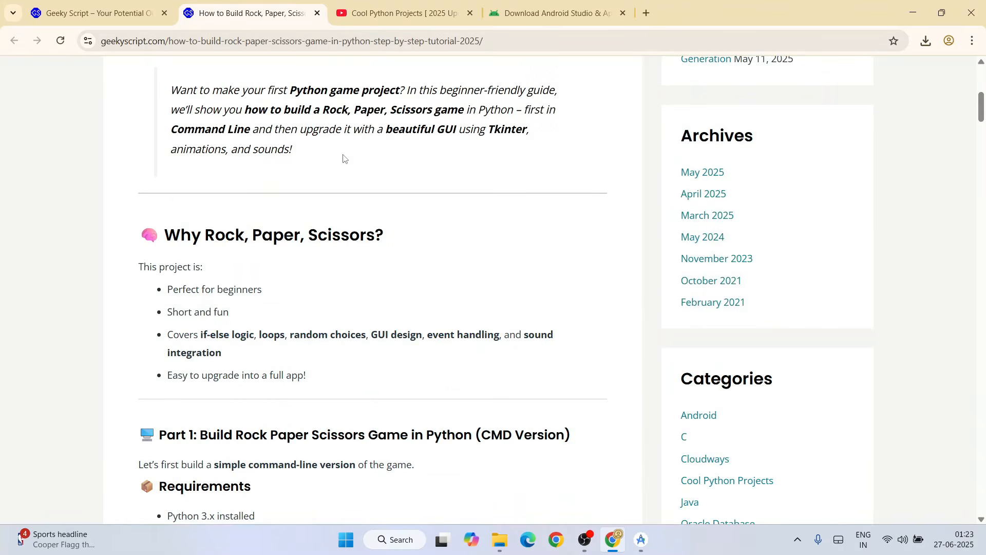
scroll(343, 154, "up", 5)
left_click_drag(229, 267, 495, 268)
left_click(470, 302)
scroll(471, 306, "down", 14)
left_click_drag(168, 154, 180, 479)
scroll(353, 356, "down", 12)
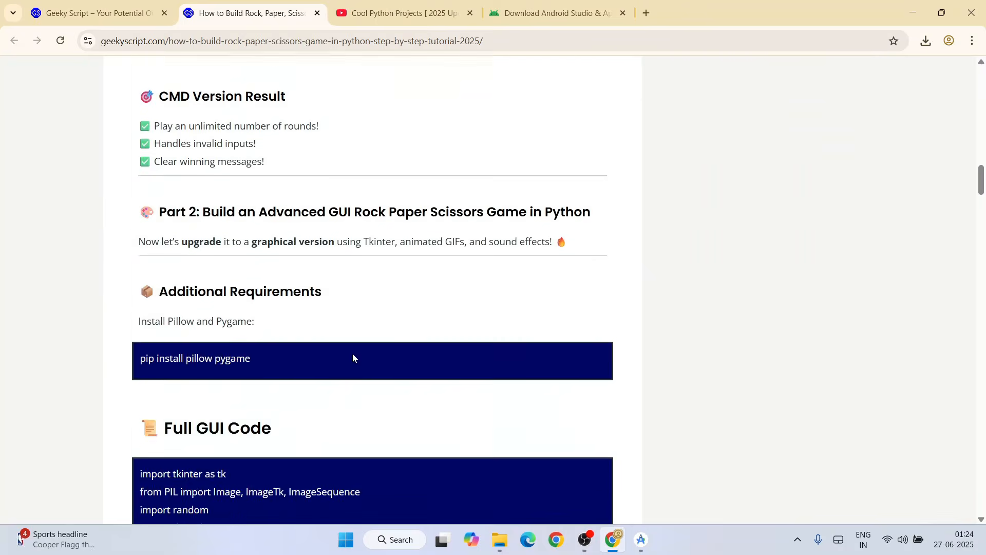
scroll(353, 356, "down", 10)
left_click_drag(171, 115, 360, 516)
scroll(405, 381, "down", 9)
left_click(405, 373)
scroll(405, 371, "up", 17)
scroll(369, 363, "down", 9)
scroll(369, 364, "down", 20)
Browse the Popular Blogs section on the Geeky Script home page down to the Java Android project article
left_click(128, 19)
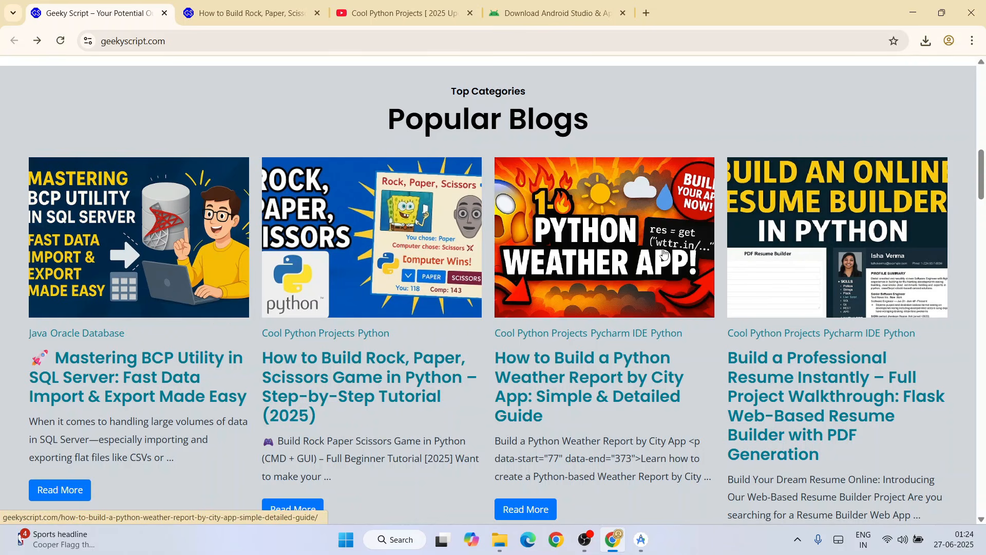
scroll(662, 248, "down", 5)
scroll(664, 249, "down", 1)
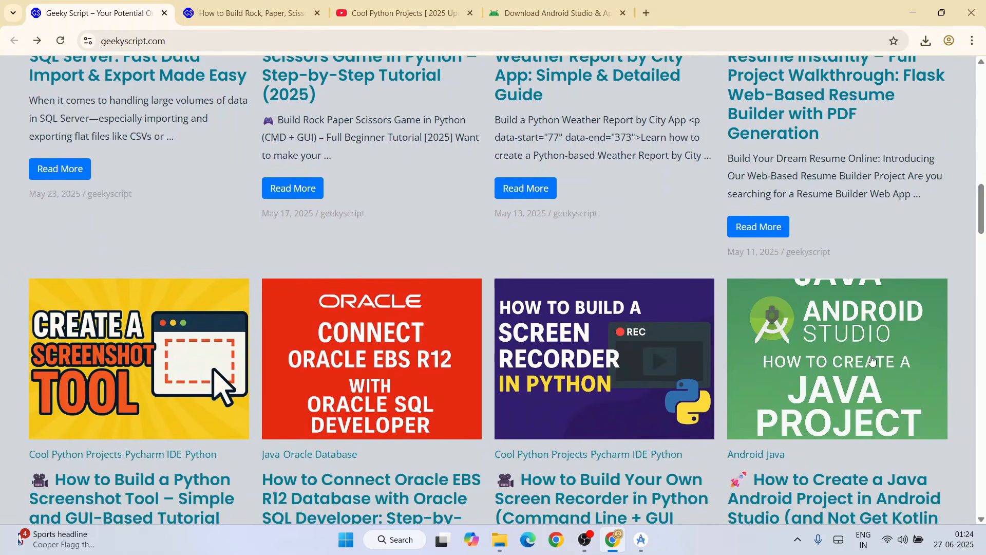
scroll(977, 353, "down", 3)
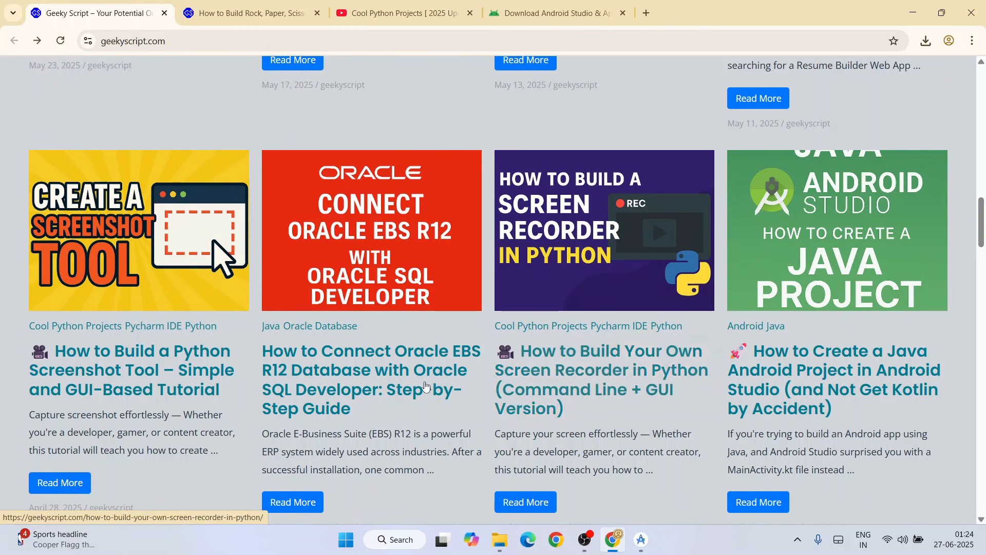
Open the Geeky Script channel from the playlist in a new tab and view its videos and membership option
left_click(418, 5)
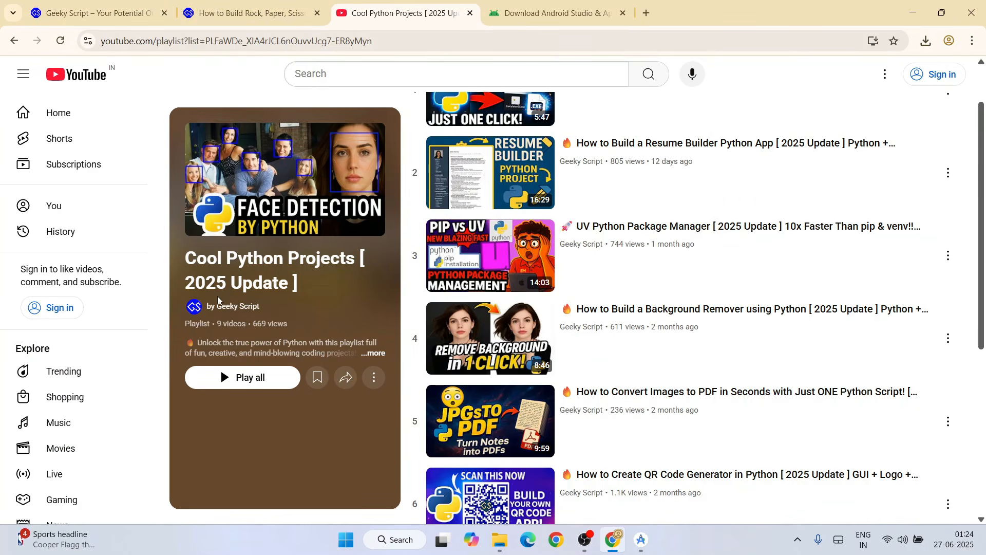
right_click(231, 307)
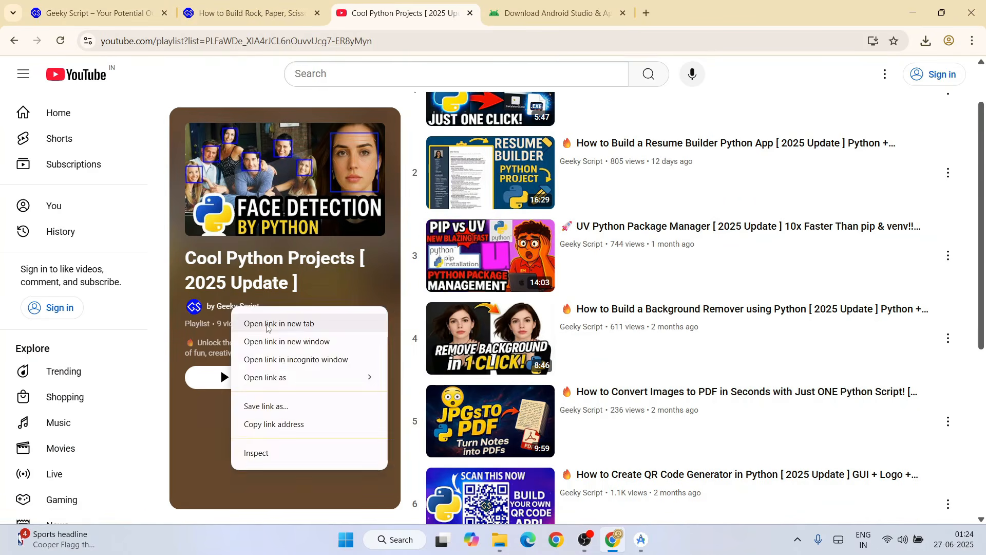
left_click(266, 323)
left_click(575, 13)
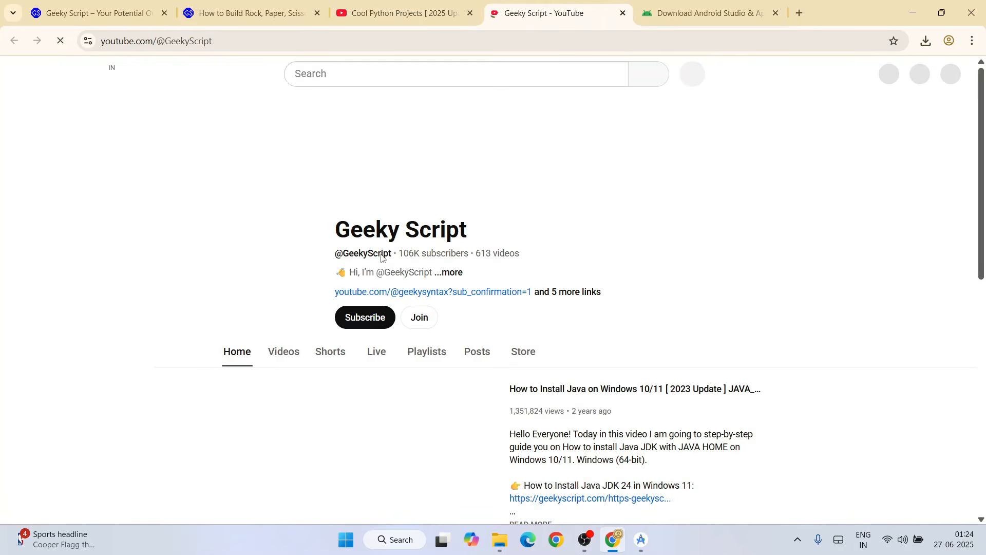
left_click(282, 352)
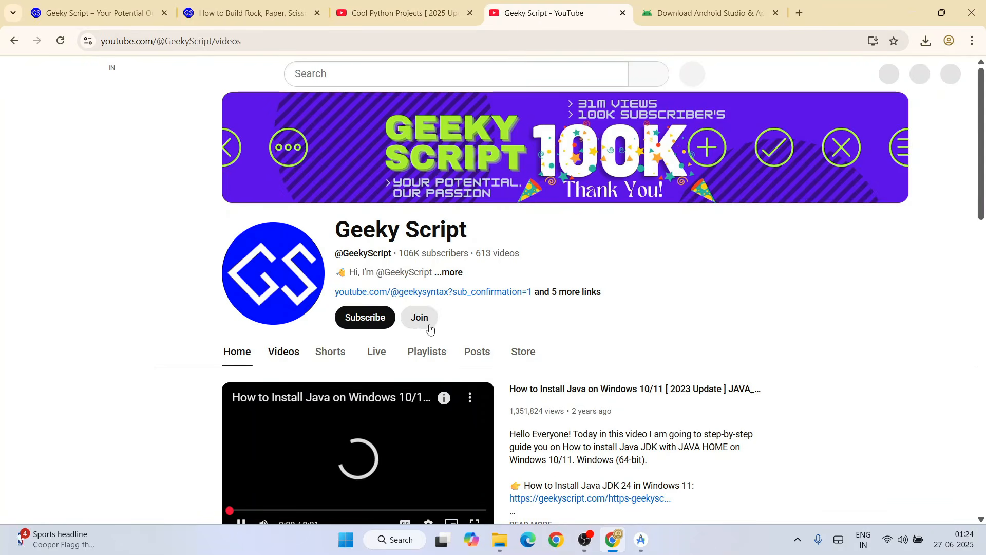
left_click(424, 324)
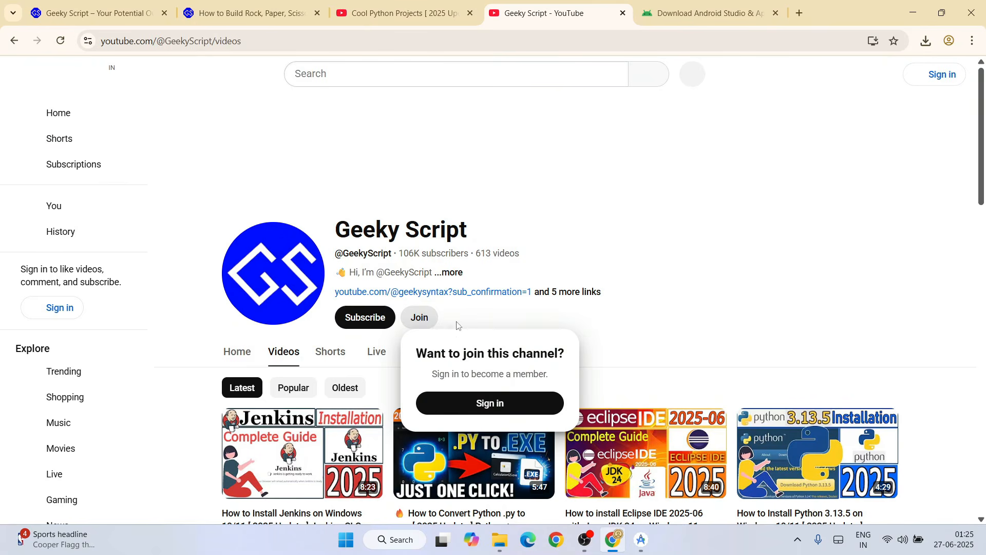
left_click(653, 317)
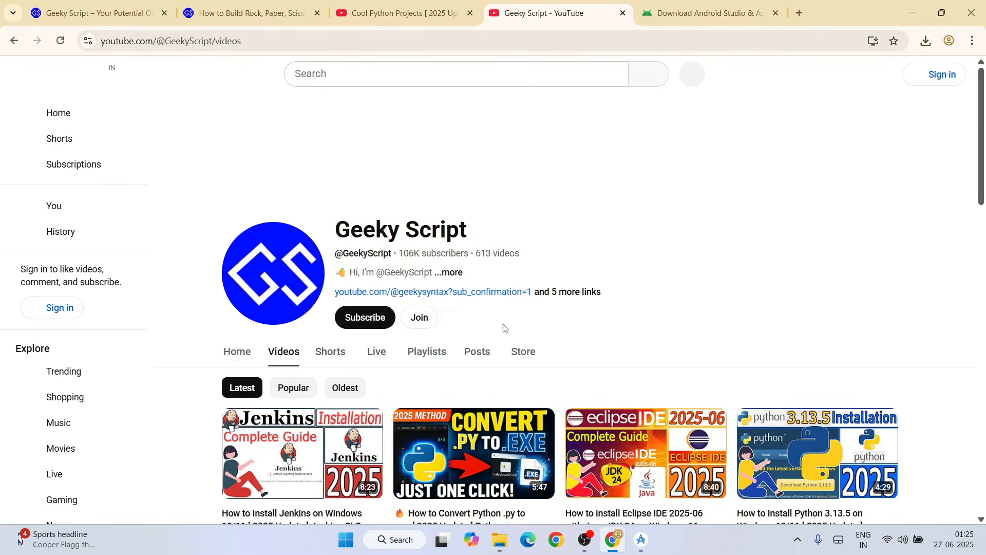
Return to the Android Studio Setup Wizard and review the SDK component installation log
left_click(403, 16)
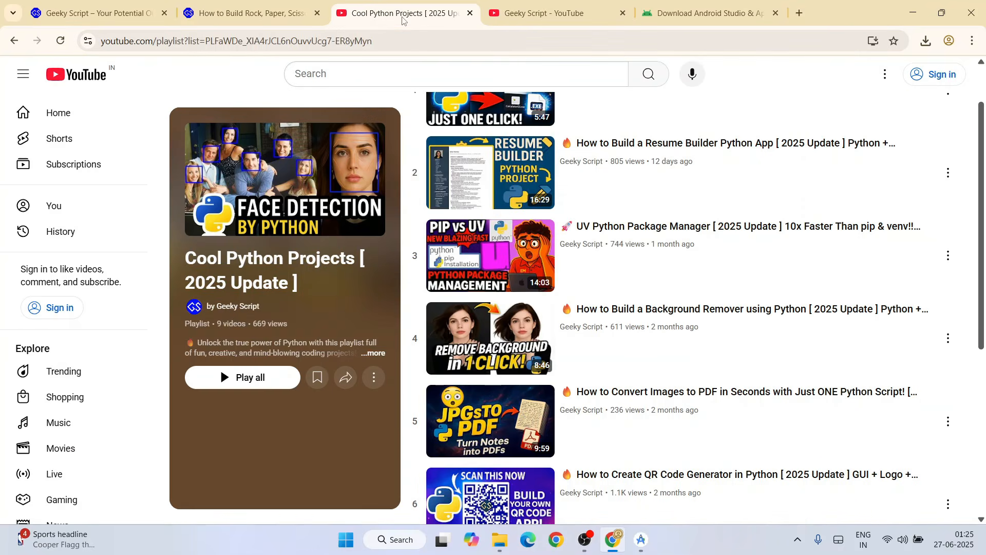
left_click(913, 13)
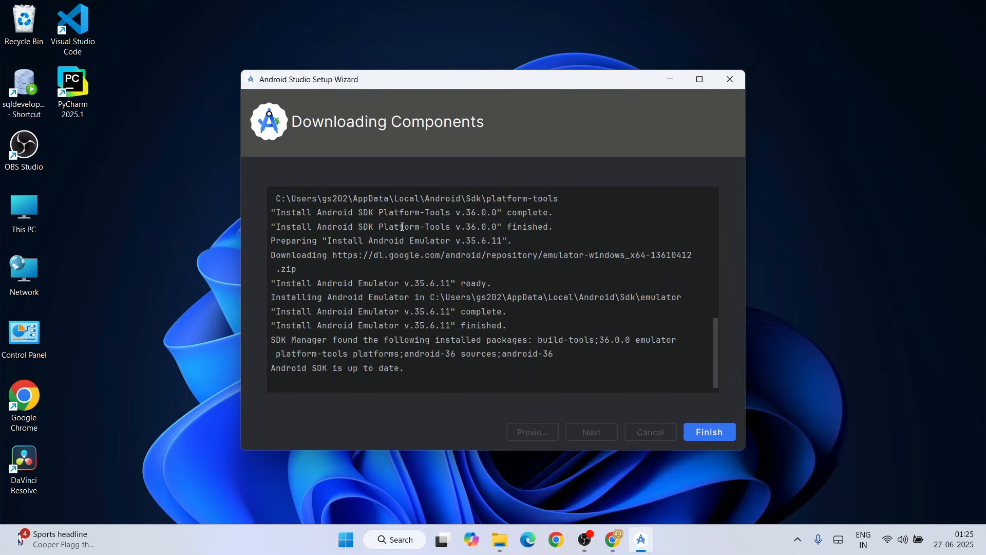
scroll(403, 226, "up", 5)
scroll(474, 252, "down", 5)
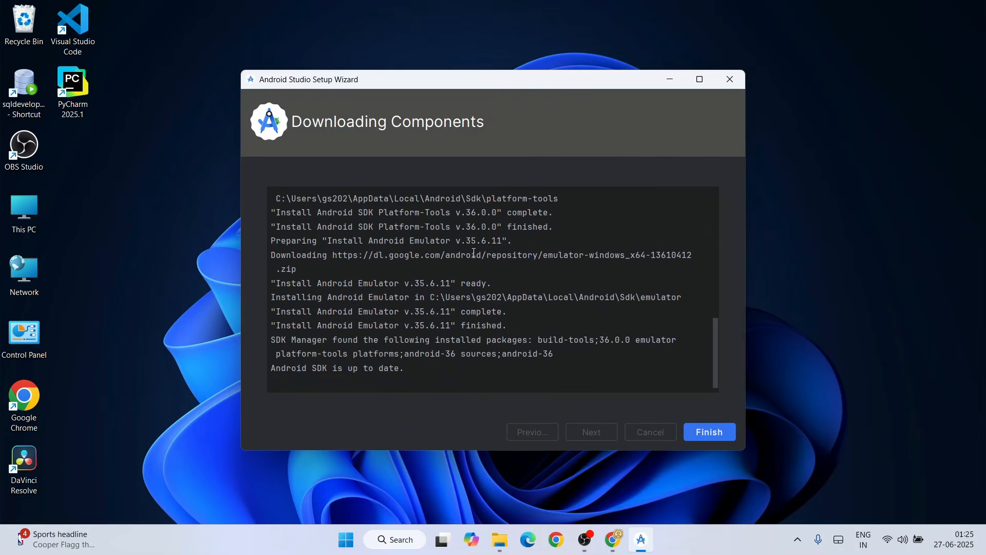
Finish the Android Studio Setup Wizard and maximize the Welcome to Android Studio window
left_click(710, 432)
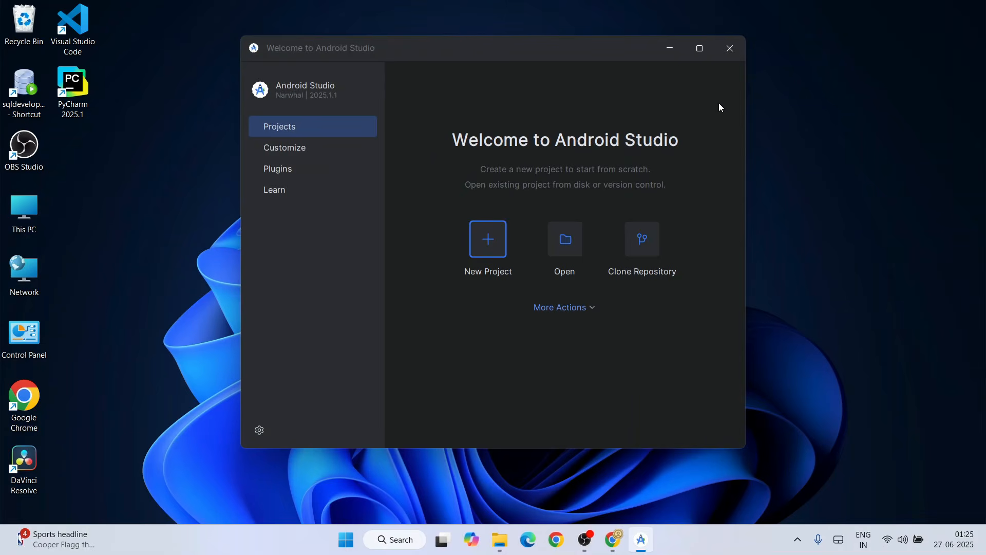
left_click(712, 53)
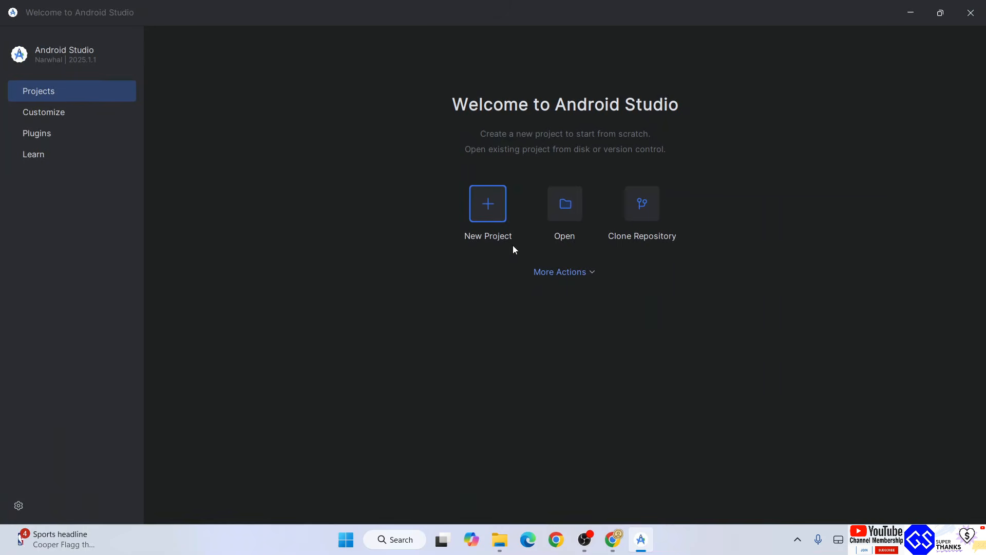
Start a new phone and tablet project, review the available templates and continue with the Empty Activity template
left_click(493, 207)
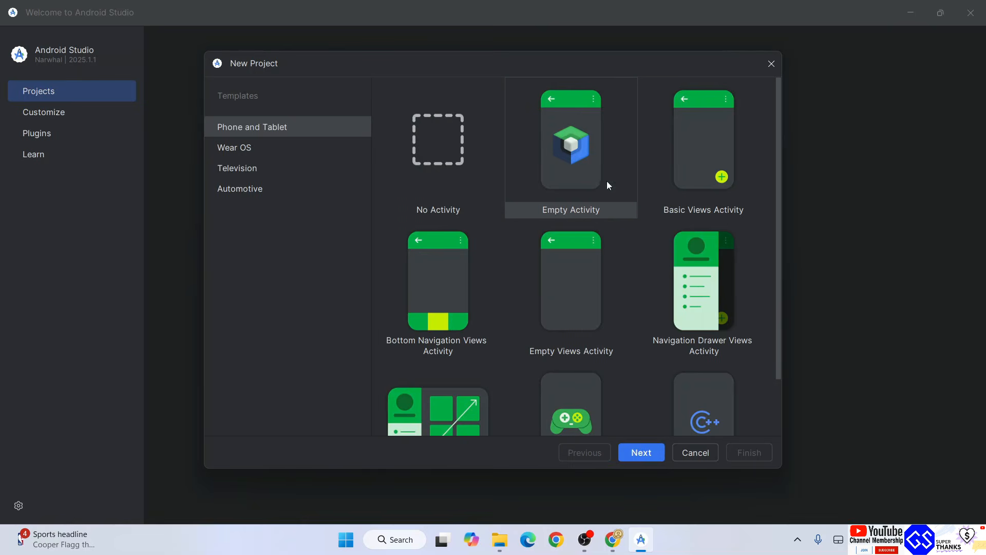
scroll(611, 208, "down", 3)
scroll(616, 232, "up", 3)
scroll(682, 254, "down", 2)
scroll(515, 266, "up", 2)
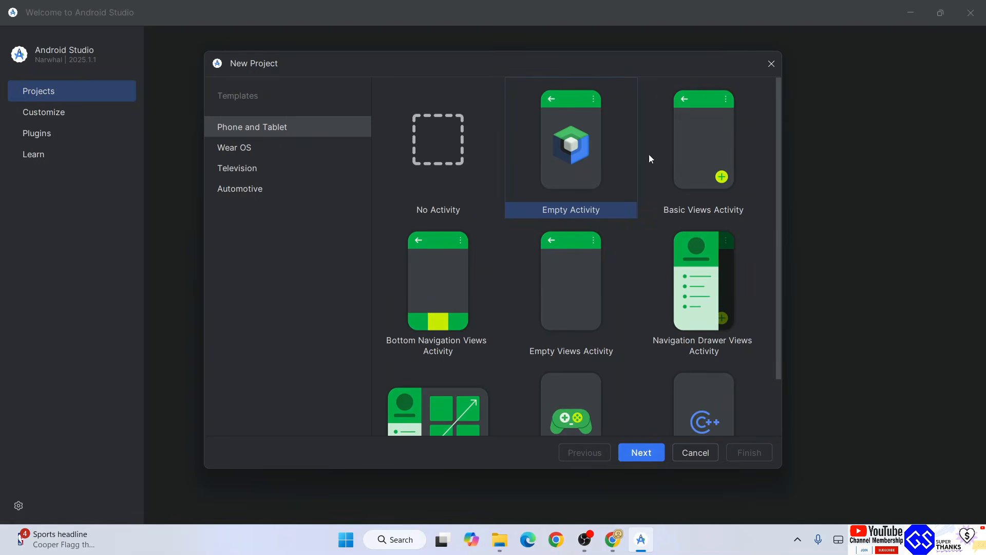
scroll(649, 219, "down", 2)
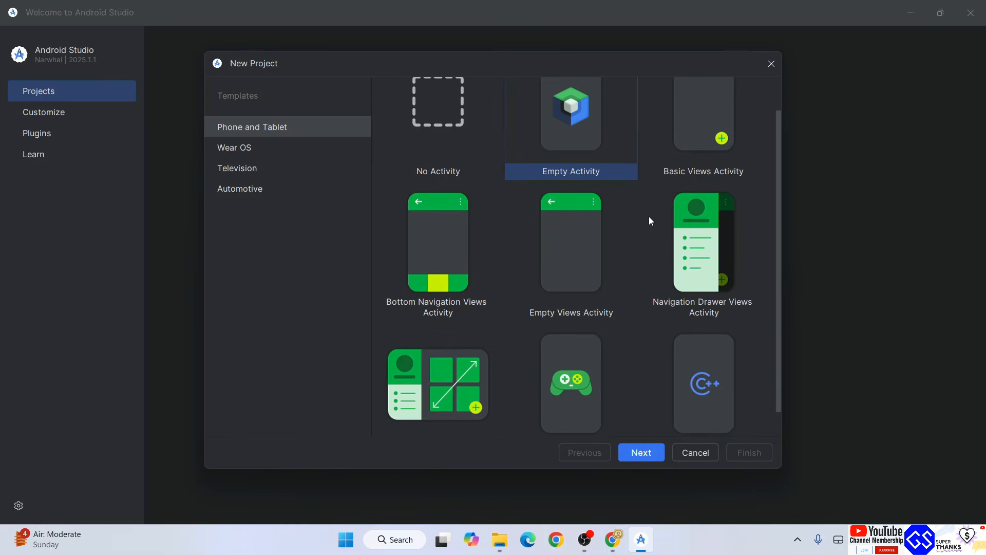
scroll(619, 244, "down", 1)
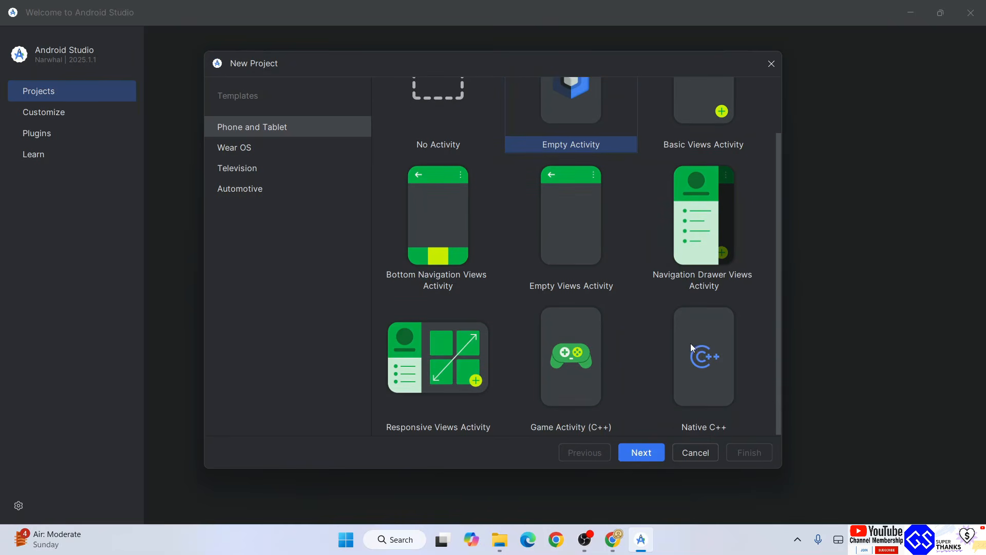
scroll(667, 339, "up", 2)
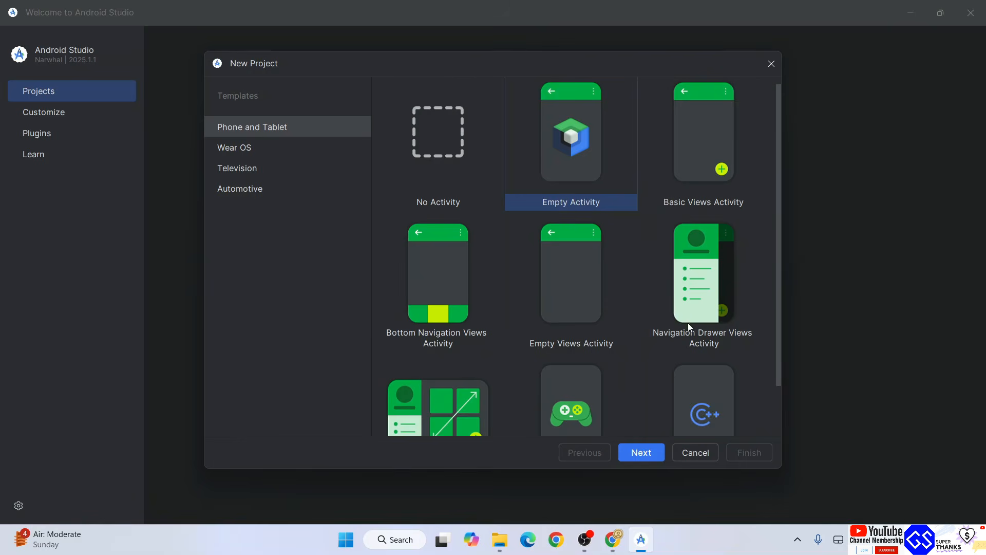
scroll(706, 315, "down", 2)
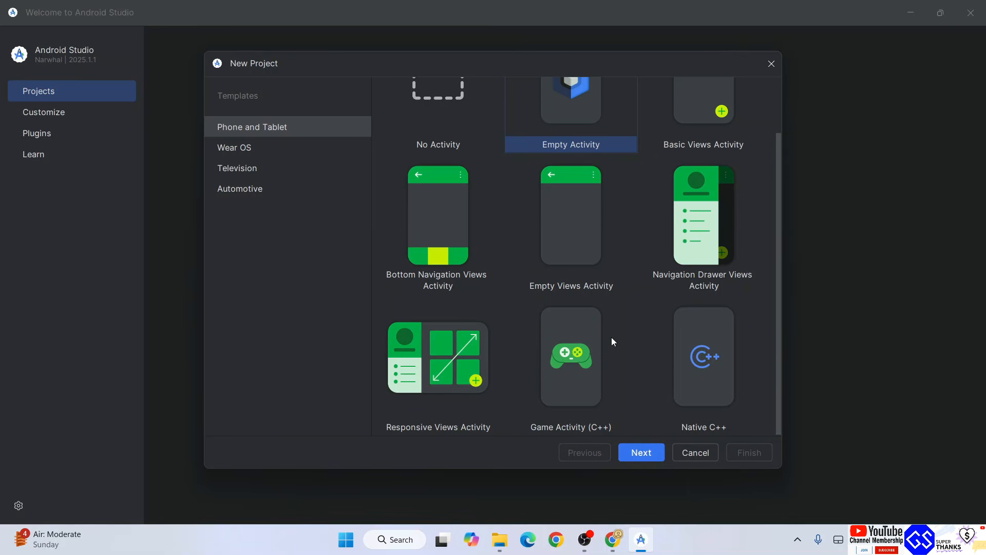
scroll(611, 342, "up", 2)
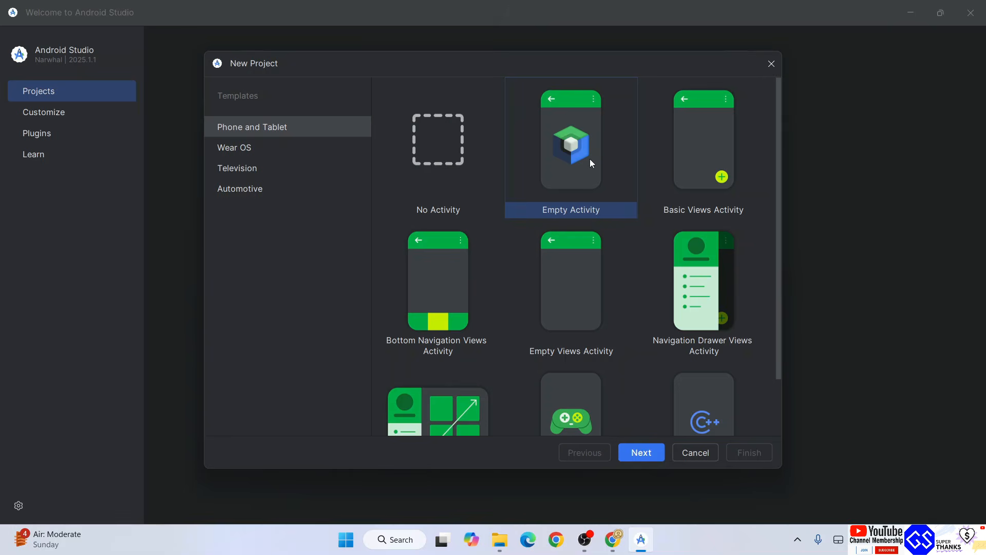
left_click(641, 453)
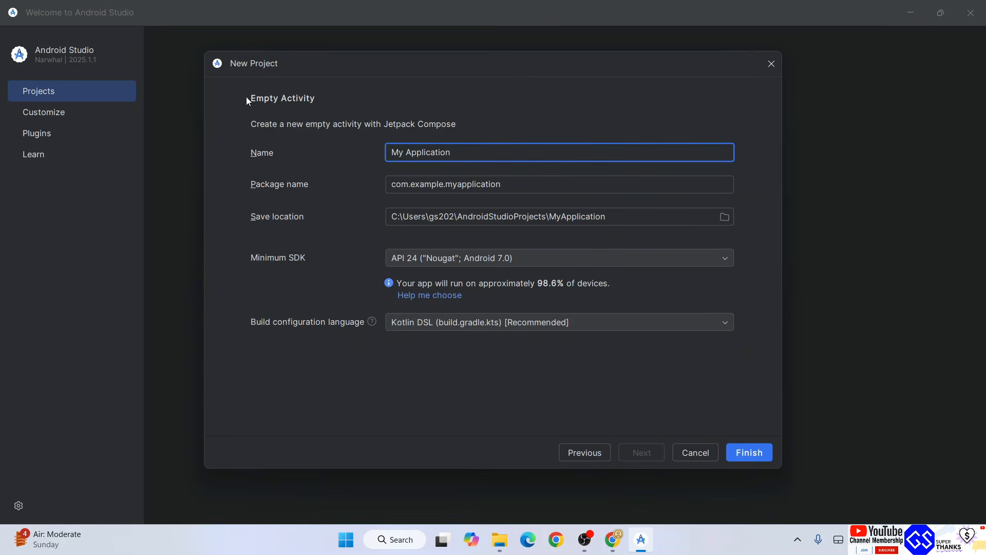
Name the project HelloGeekyScript and check its package name and save location folder
left_click_drag(466, 150, 399, 150)
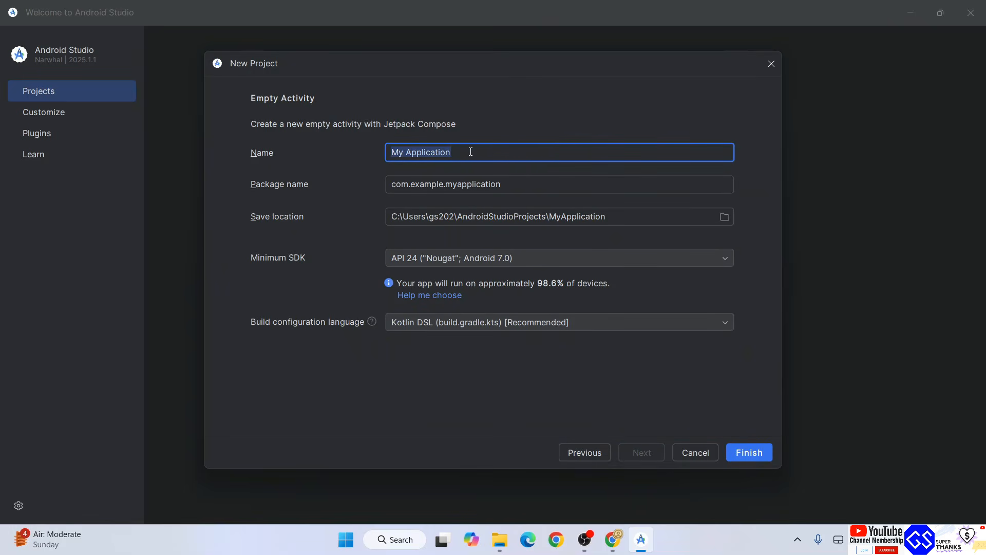
left_click_drag(470, 150, 368, 144)
type("Hell")
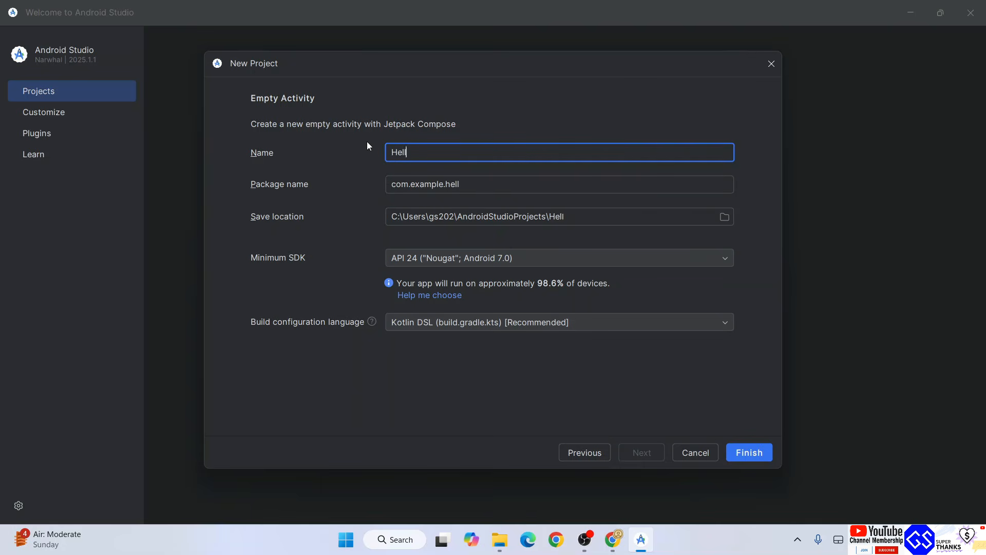
type("oGe")
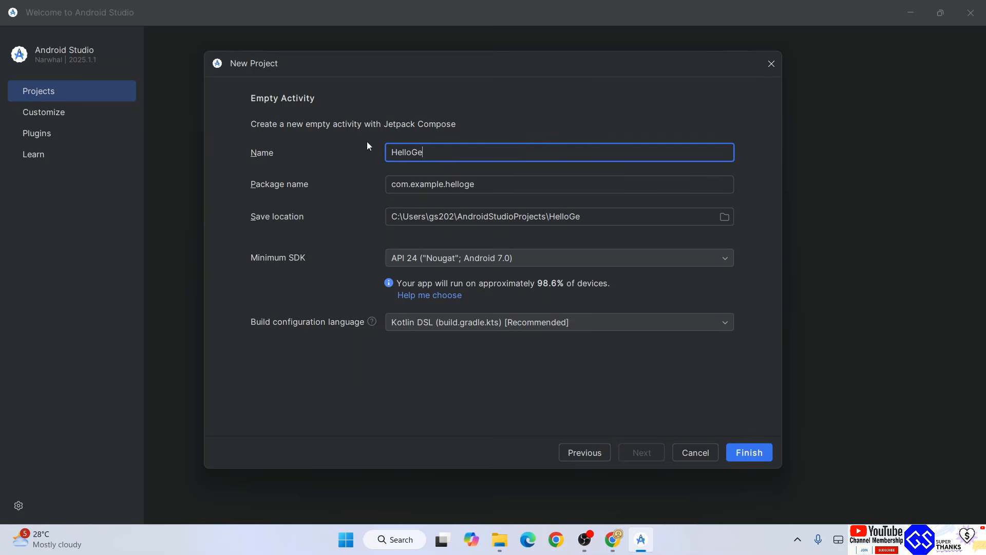
type("ekyScript")
key("Tab")
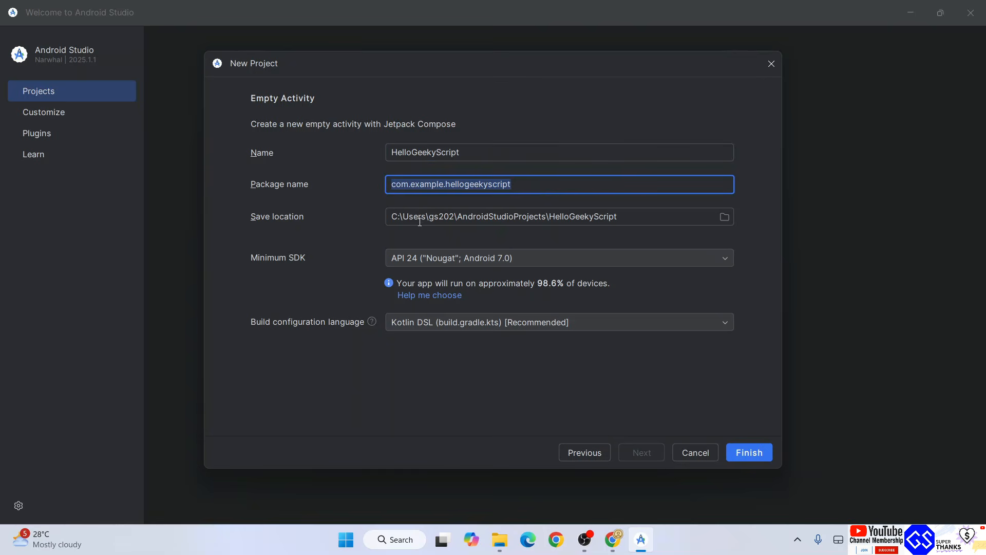
left_click_drag(621, 220, 552, 218)
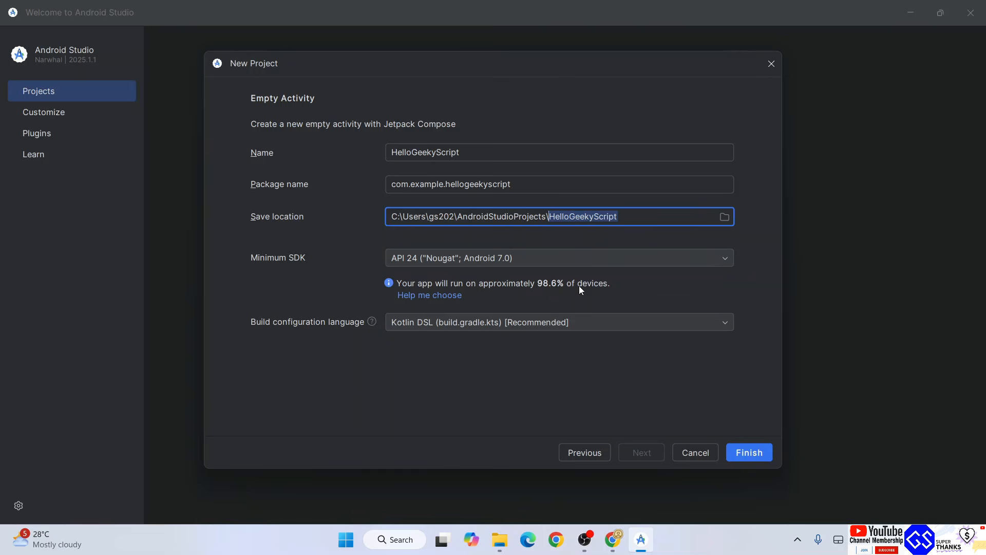
Try API 21 ("Lollipop"; Android 5.0) as the project's minimum SDK
left_click(597, 257)
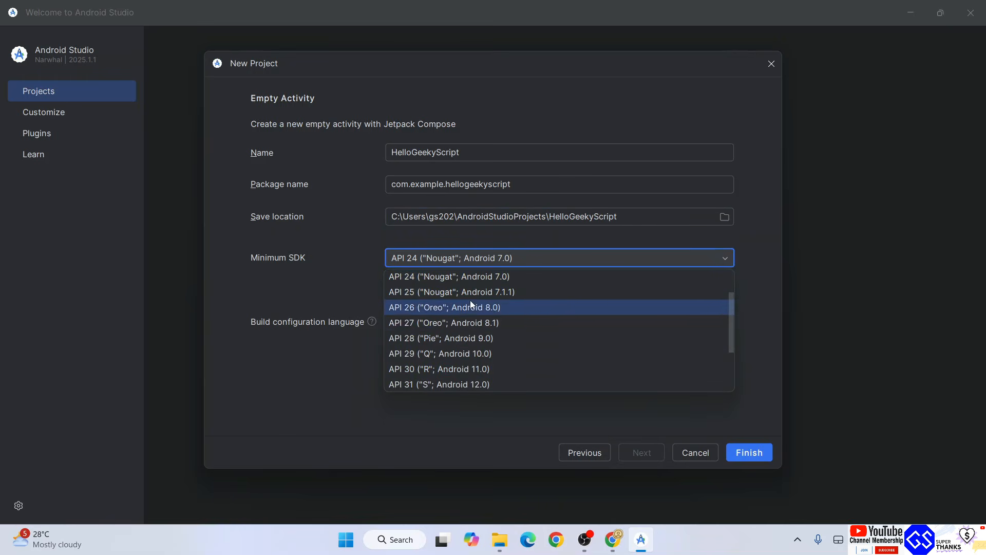
scroll(475, 285, "up", 2)
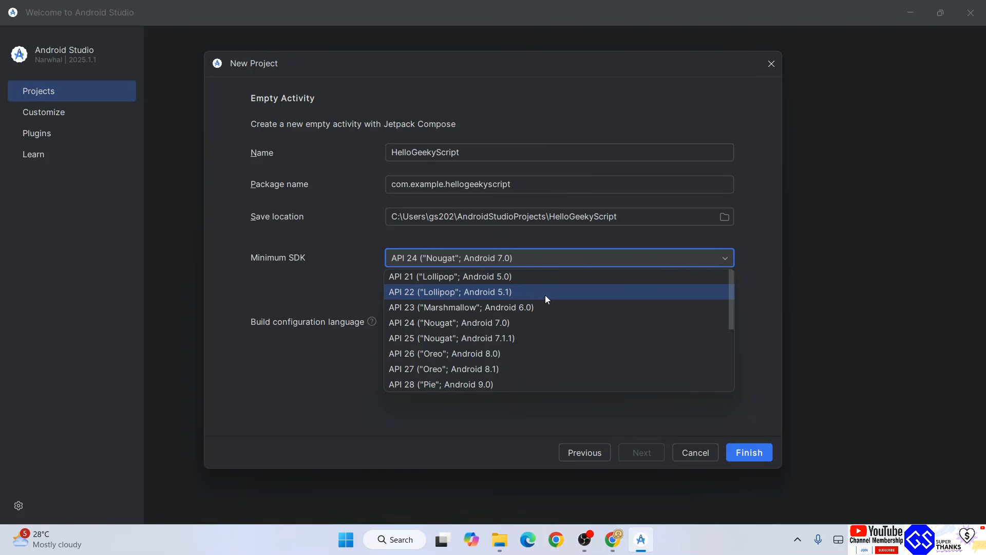
left_click(514, 277)
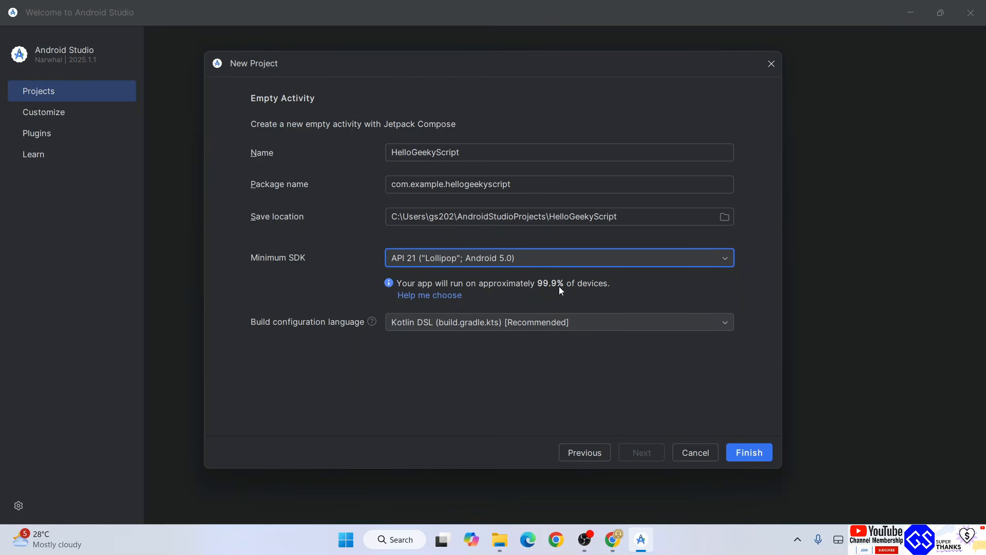
Set the minimum SDK to API 24 ("Nougat"; Android 7.0) and keep Kotlin DSL as the build configuration language
left_click(556, 256)
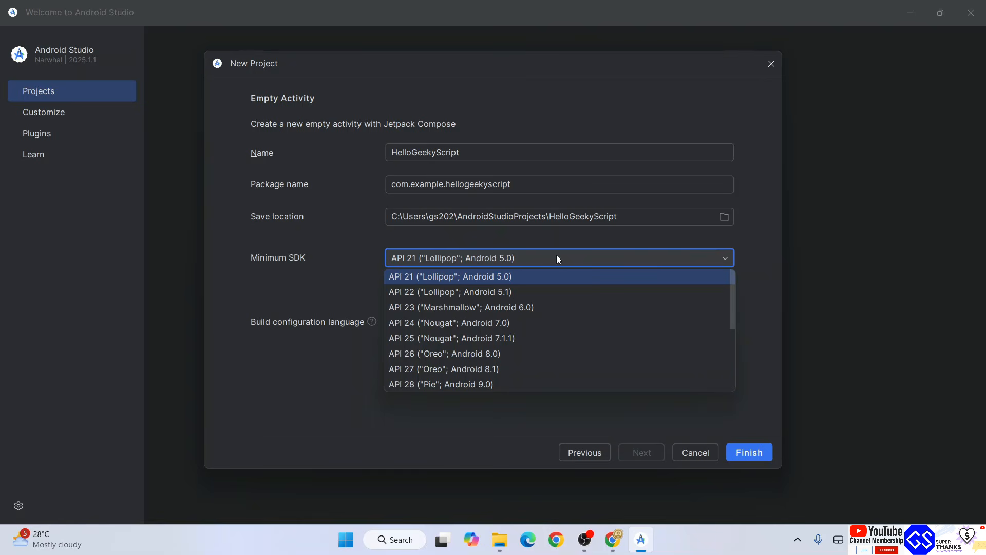
left_click(471, 323)
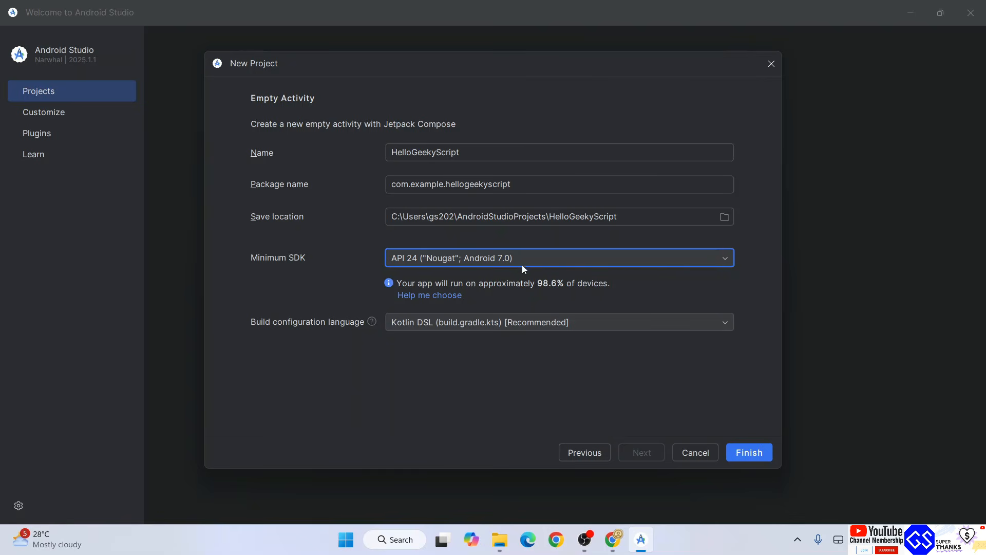
left_click(617, 328)
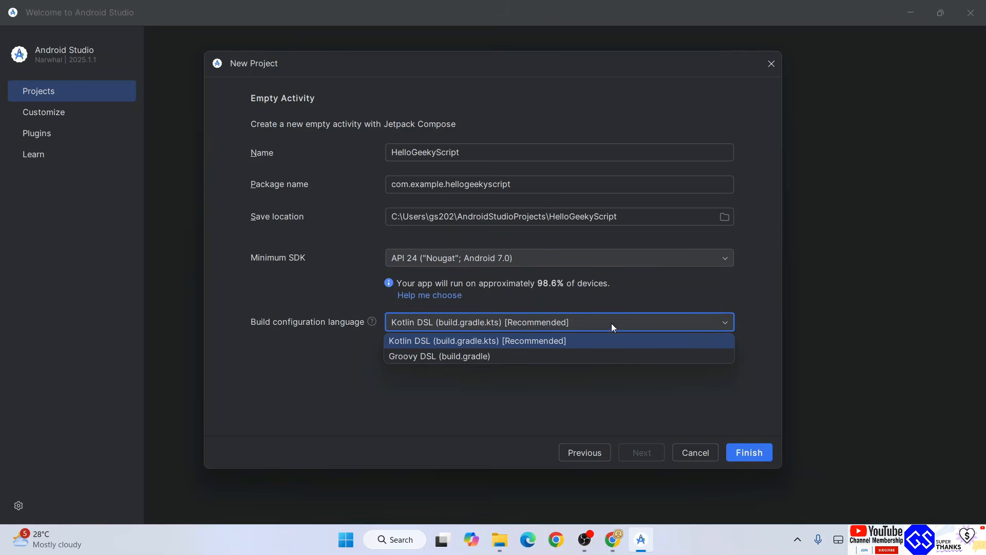
left_click(652, 309)
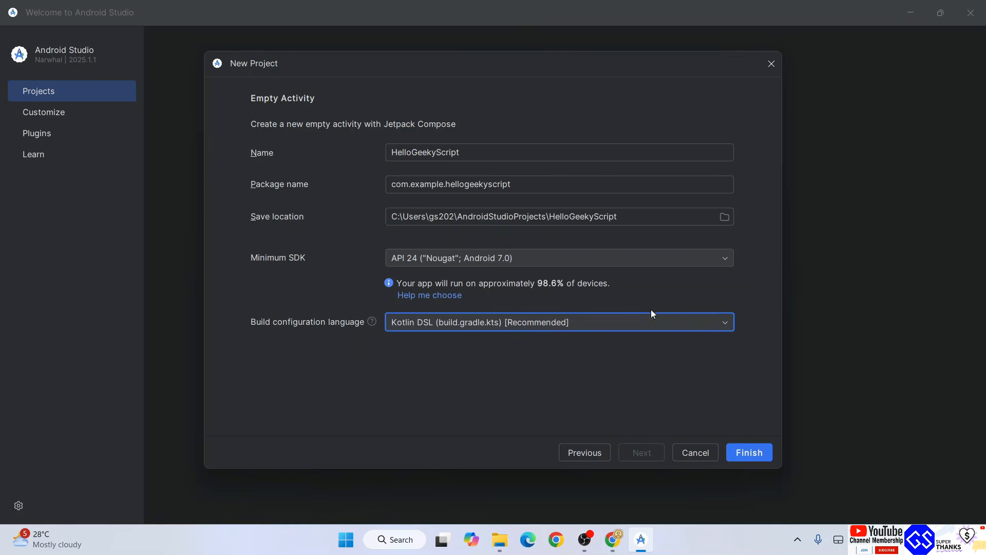
Switch to Chrome to view the Java Android project article on the Geeky Script site, and return to the New Project form
left_click(612, 539)
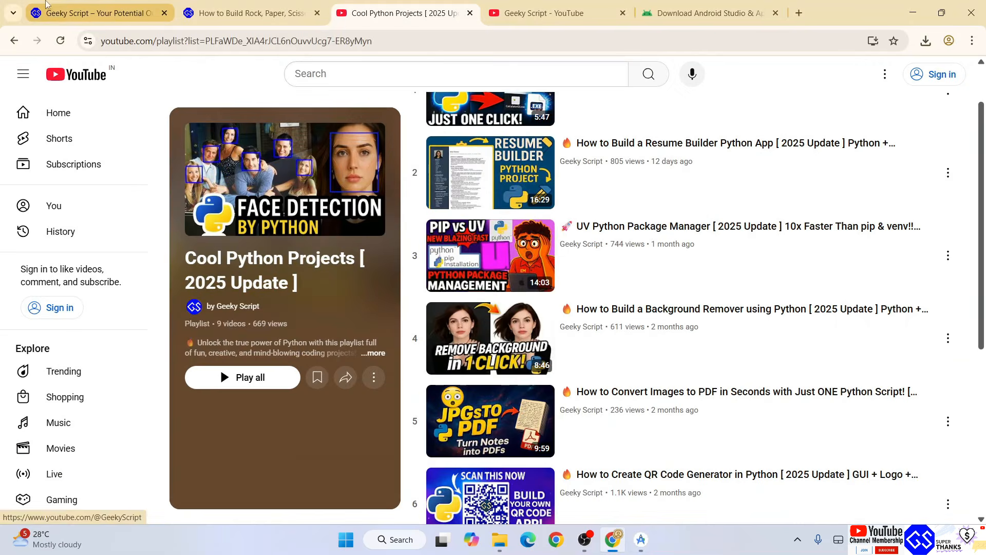
left_click(112, 15)
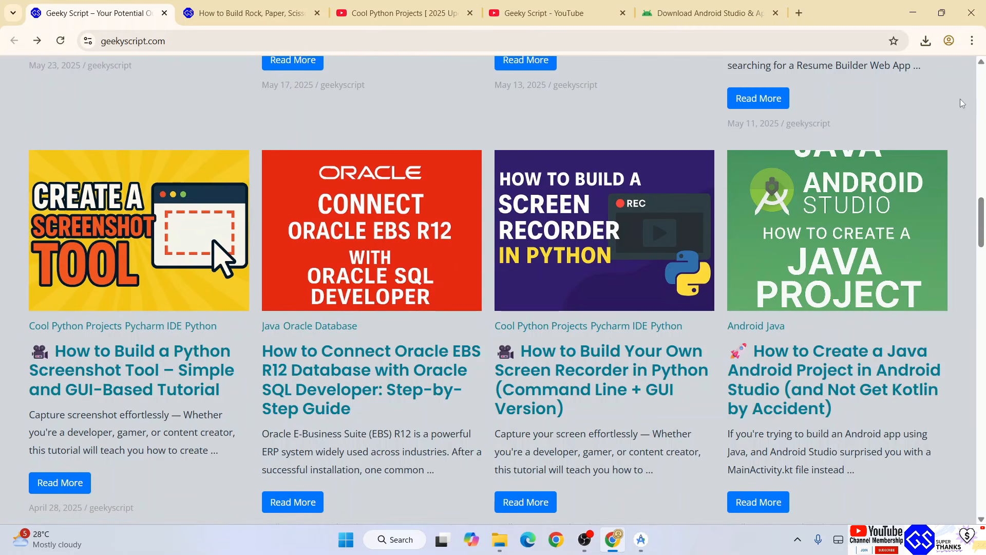
left_click(911, 14)
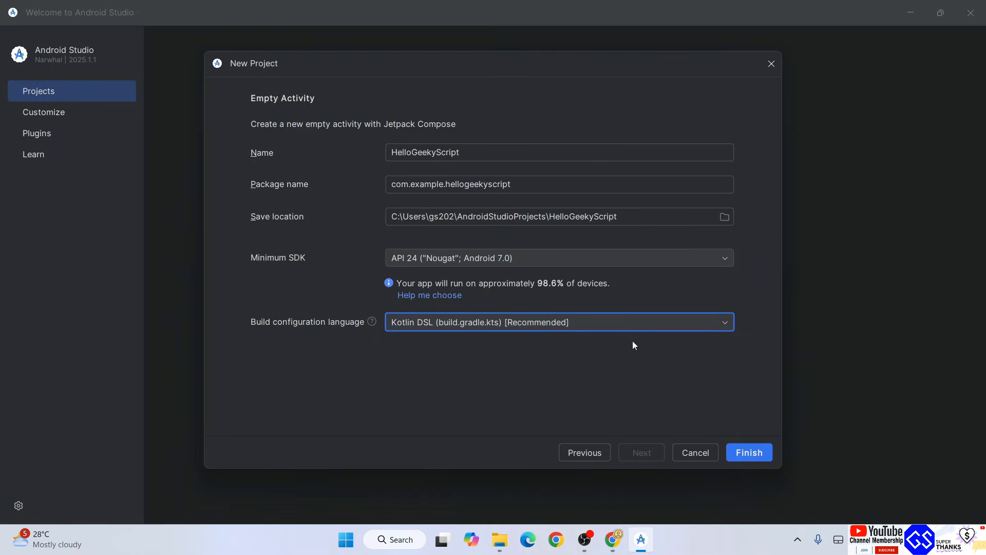
Create the HelloGeekyScript project and maximize its project window
left_click(762, 451)
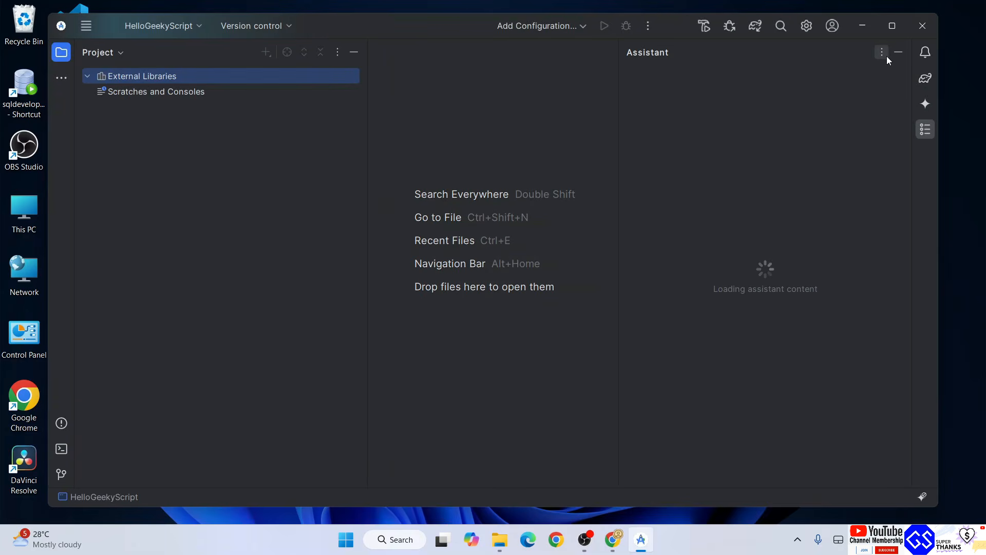
left_click(892, 27)
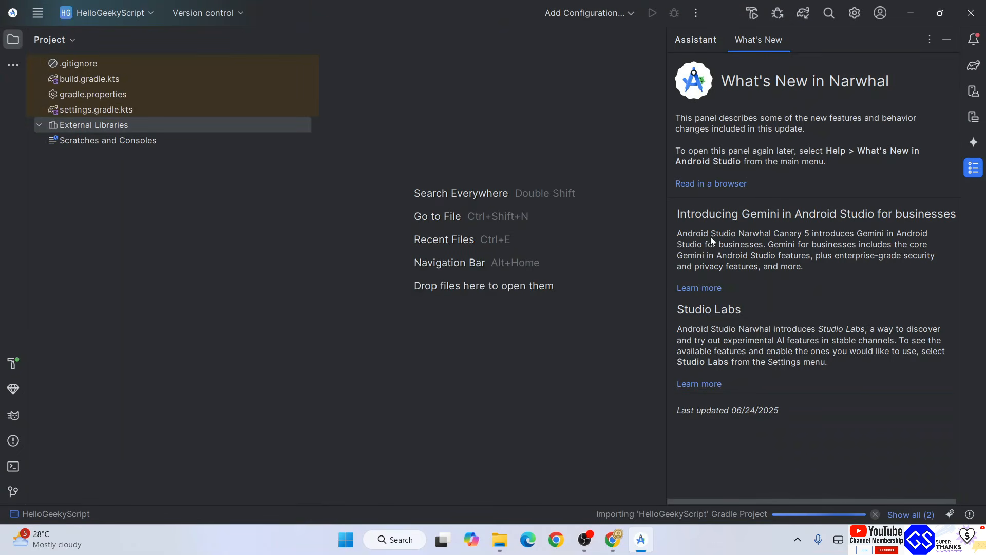
Check the background tasks for the Gradle import and hide the What's New in Narwhal assistant
left_click(700, 513)
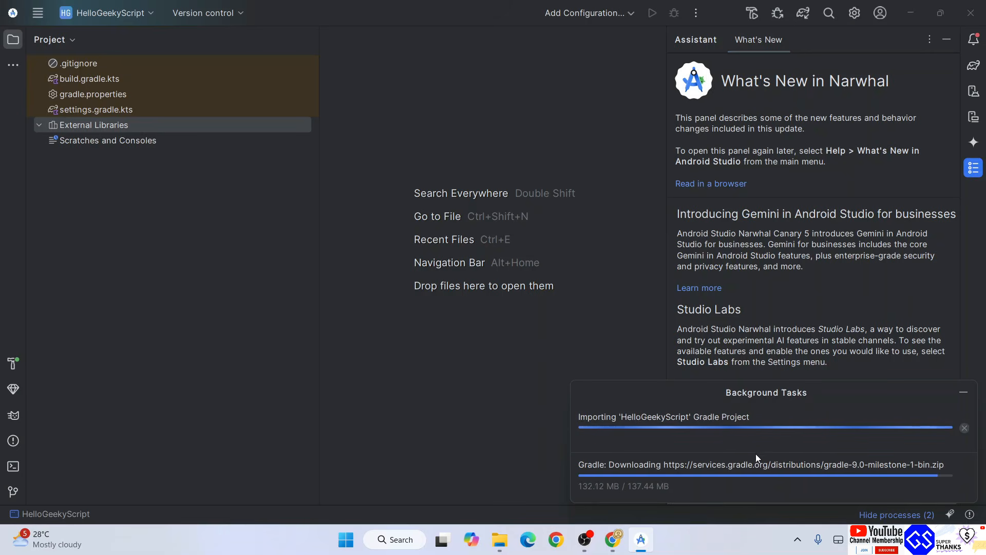
left_click(963, 396)
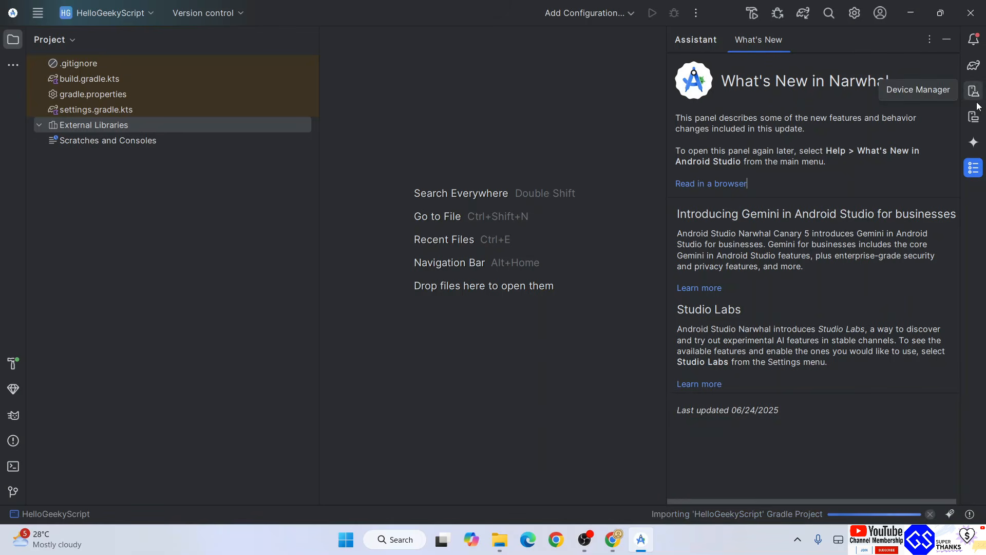
left_click(861, 165)
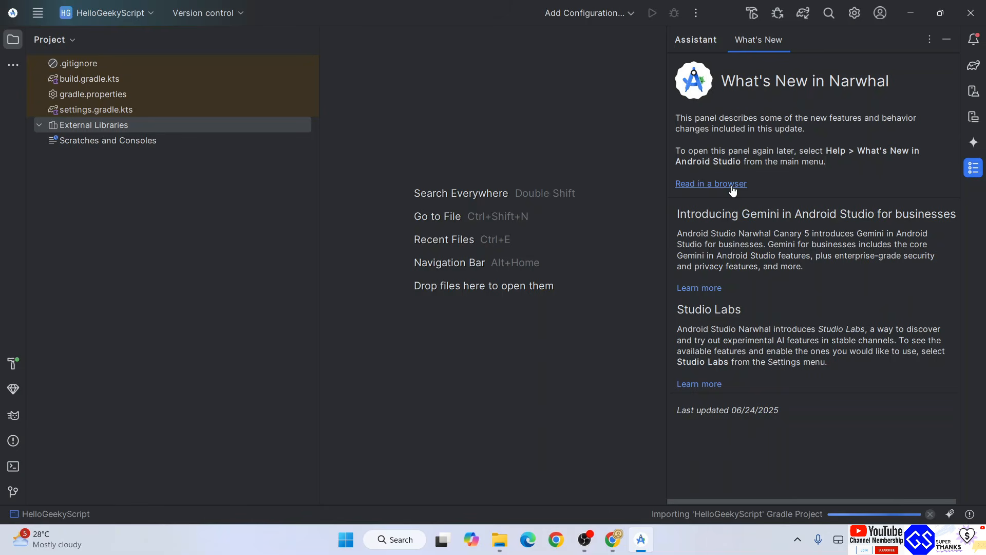
left_click(947, 39)
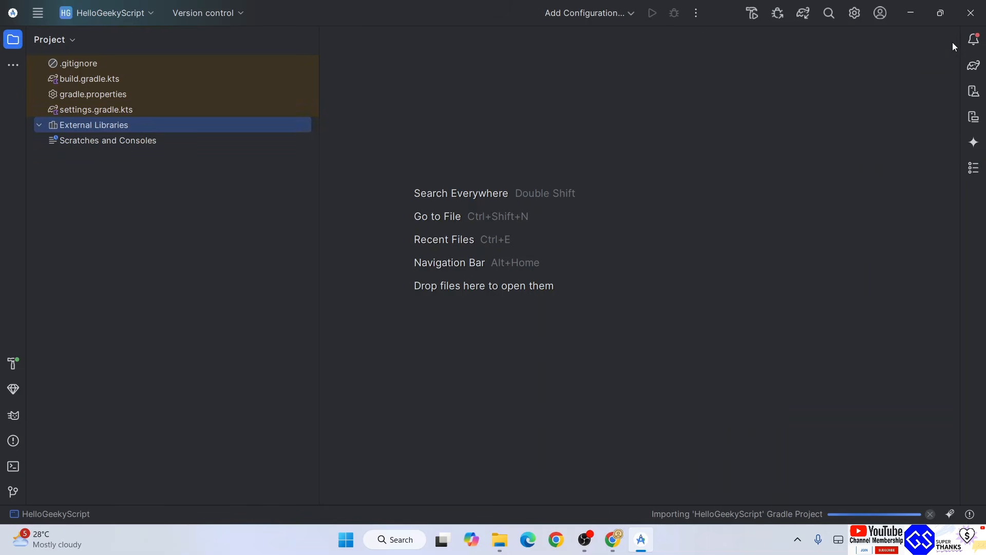
Check the Gradle import progress and highlight the generated code in MainActivity.kt for review
left_click(781, 515)
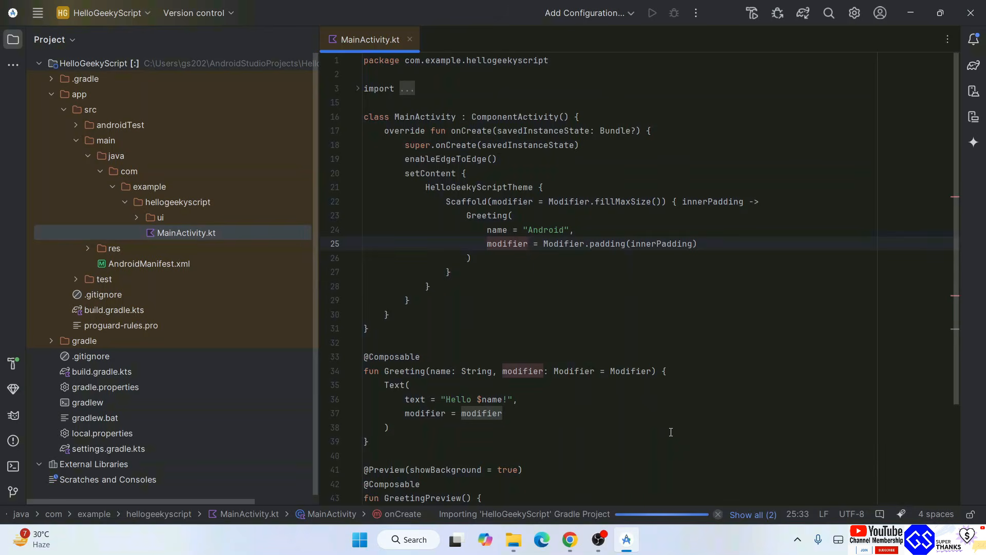
left_click_drag(389, 427, 384, 60)
left_click(588, 201)
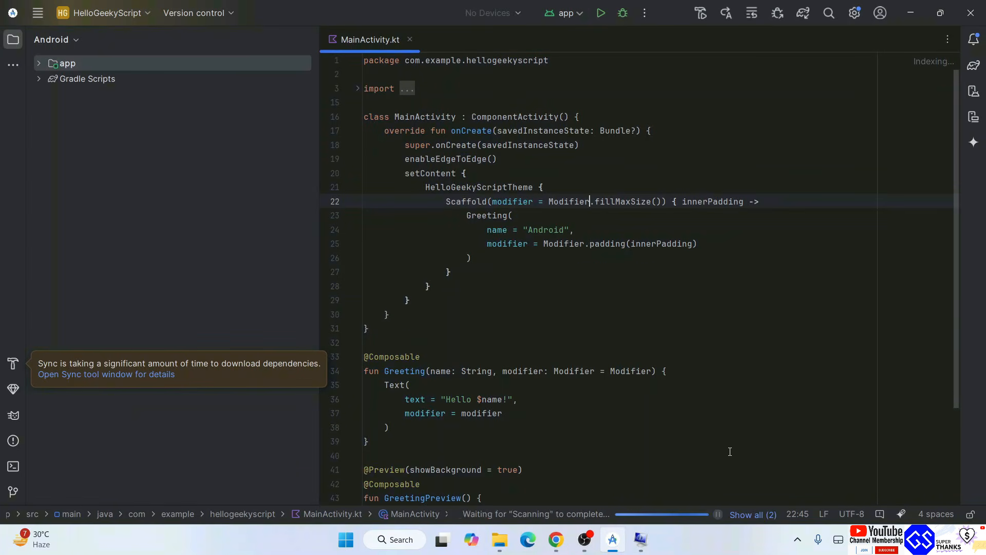
Switch to System Information and examine the computer's processor and installed physical memory
left_click(640, 539)
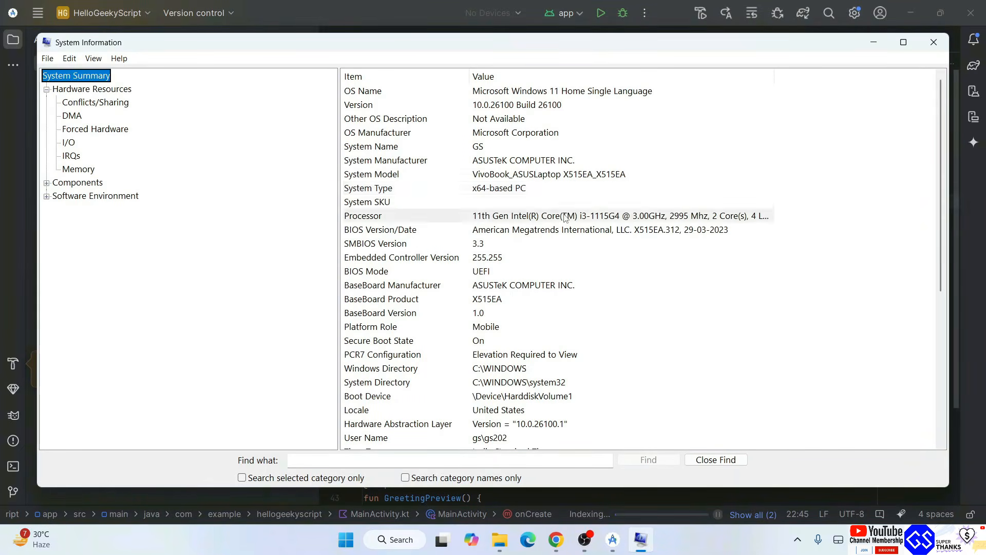
left_click(599, 218)
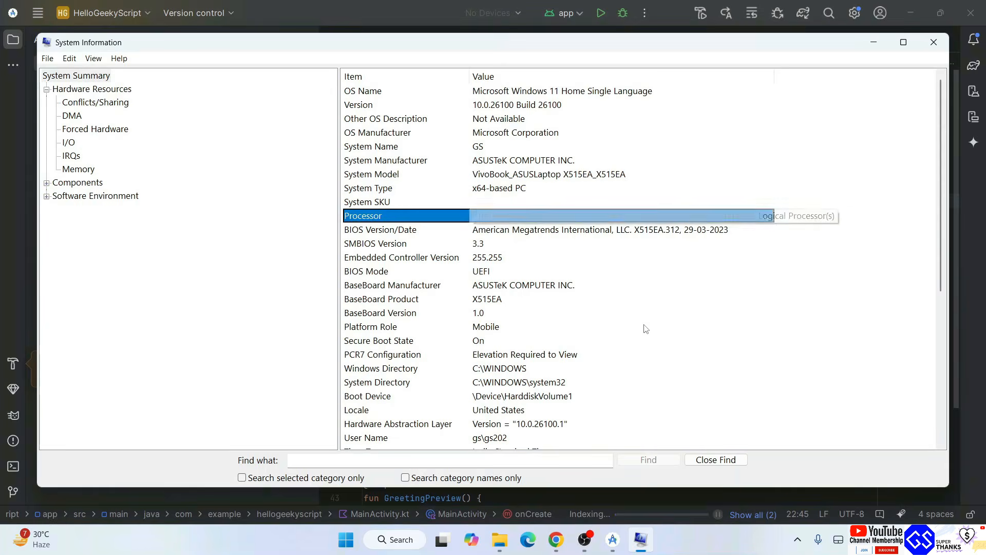
scroll(507, 374, "down", 3)
left_click(487, 339)
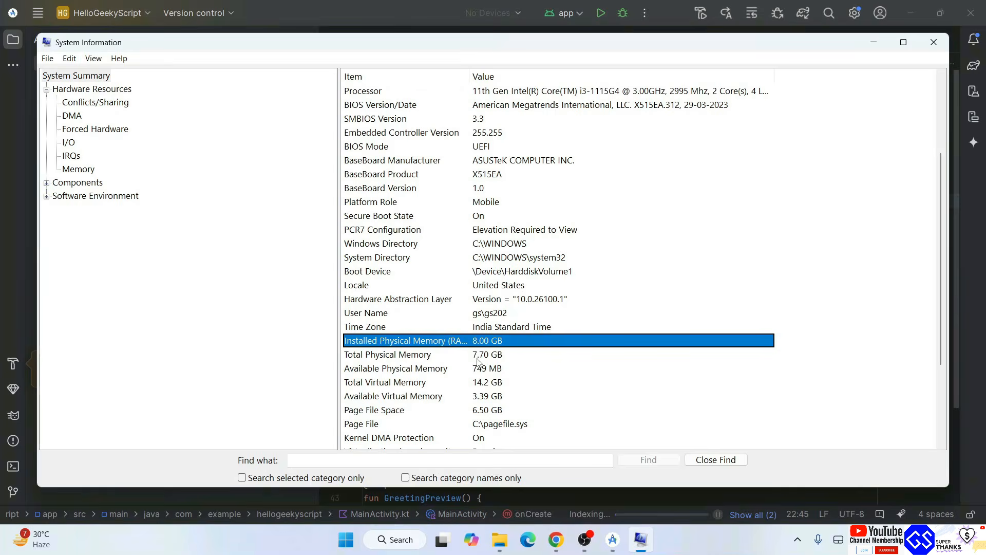
scroll(543, 361, "up", 3)
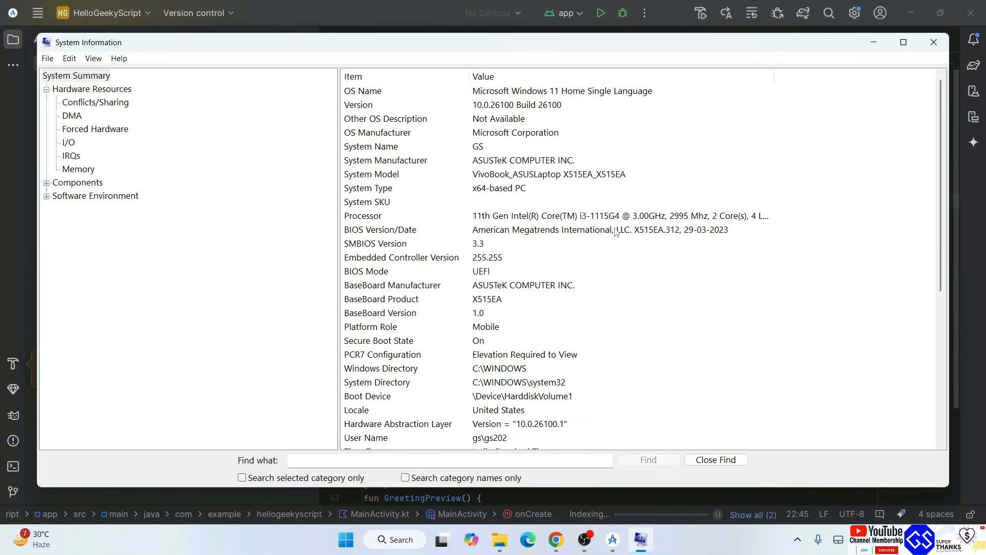
left_click(599, 220)
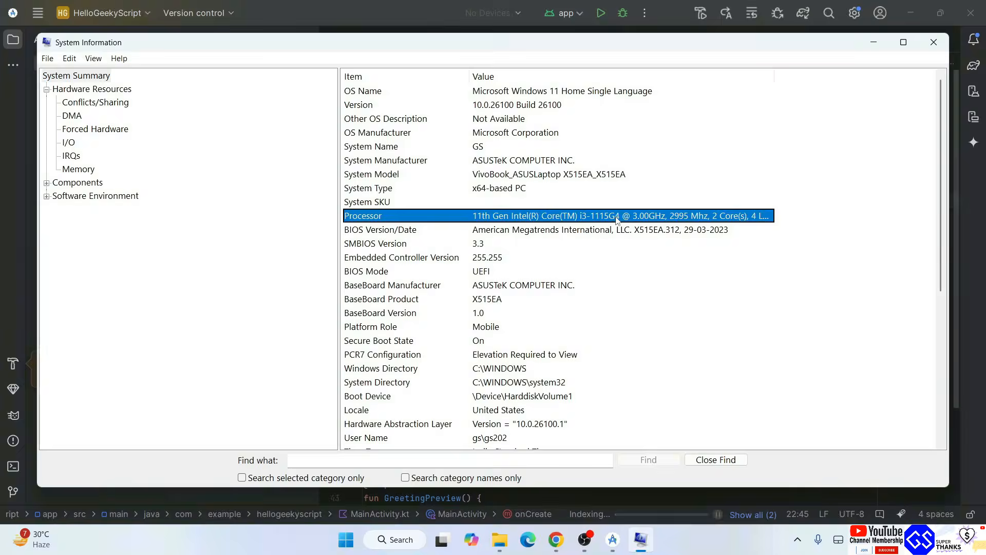
Return from System Information to the HelloGeekyScript project and check the indexing progress of its background tasks
left_click(874, 43)
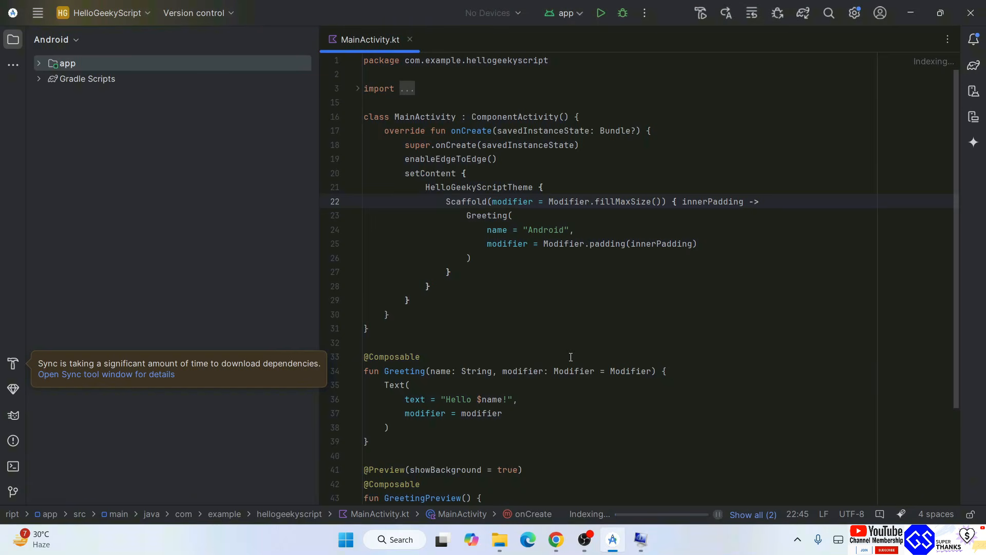
left_click_drag(676, 372, 366, 89)
left_click(706, 205)
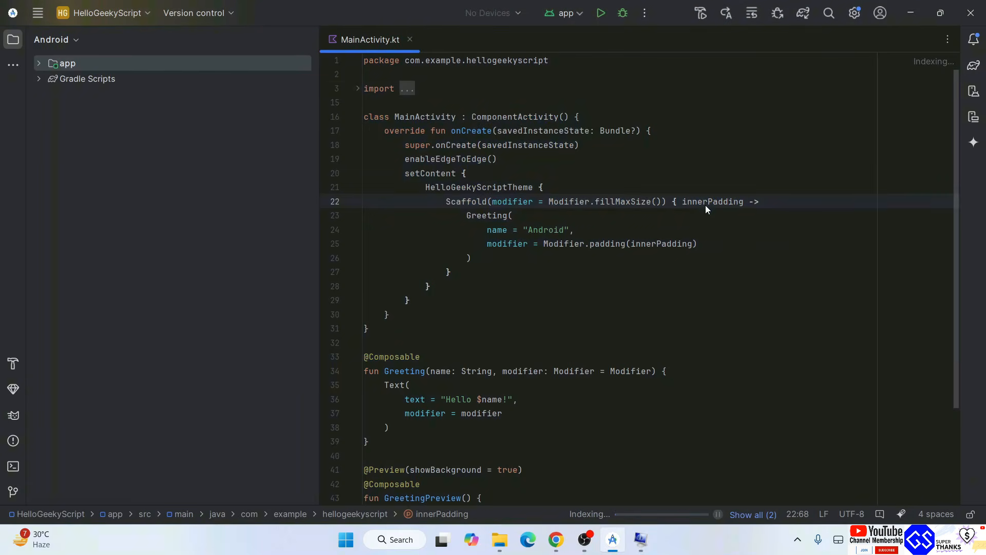
left_click(640, 539)
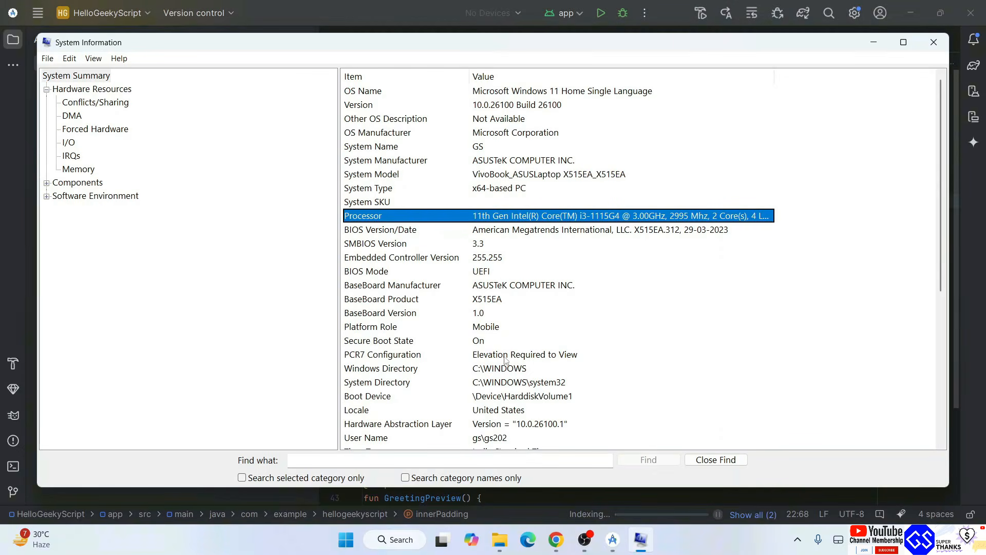
left_click(871, 43)
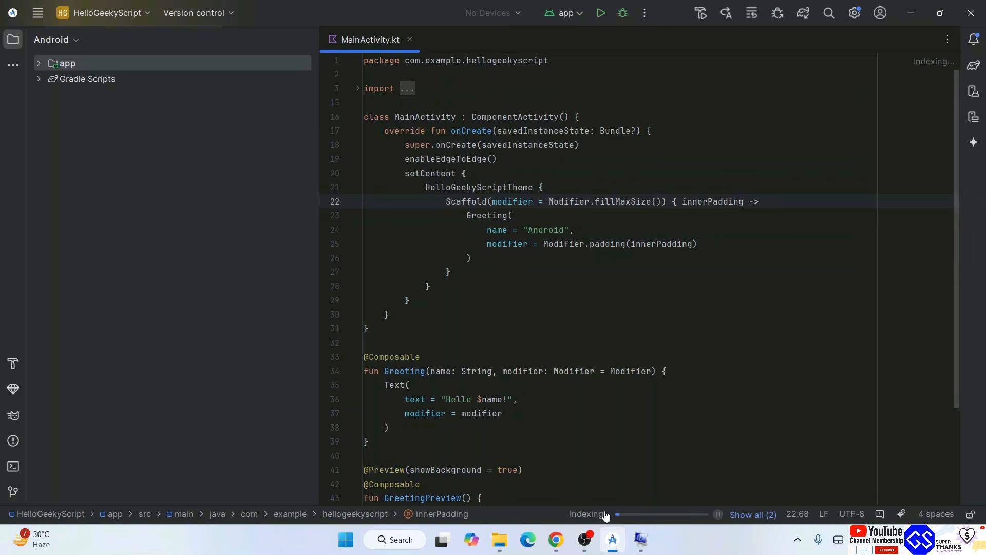
left_click(752, 515)
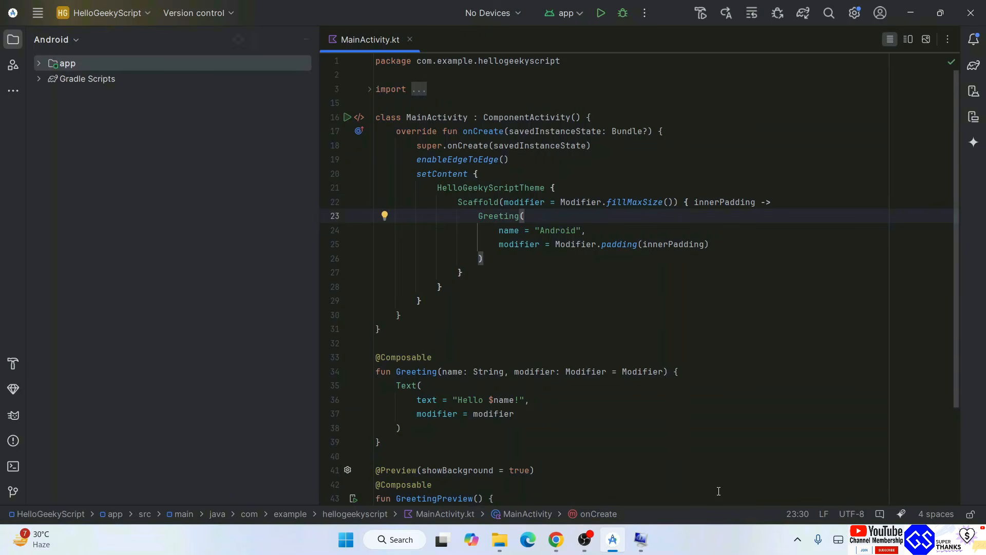
left_click(711, 309)
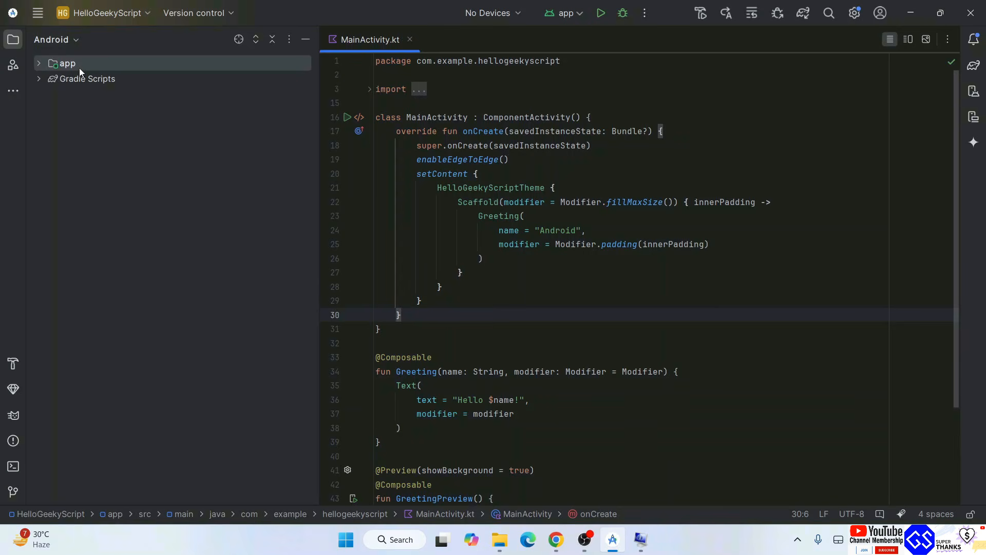
Expand the app module's kotlin+java folder and the main com.example.hellogeekyscript package, and select MainActivity.kt
left_click(38, 64)
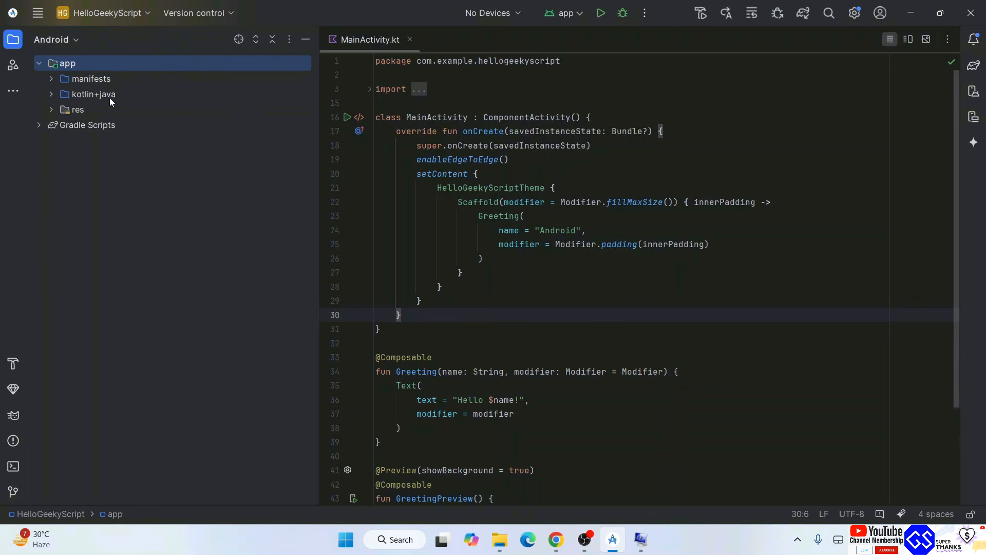
left_click(51, 95)
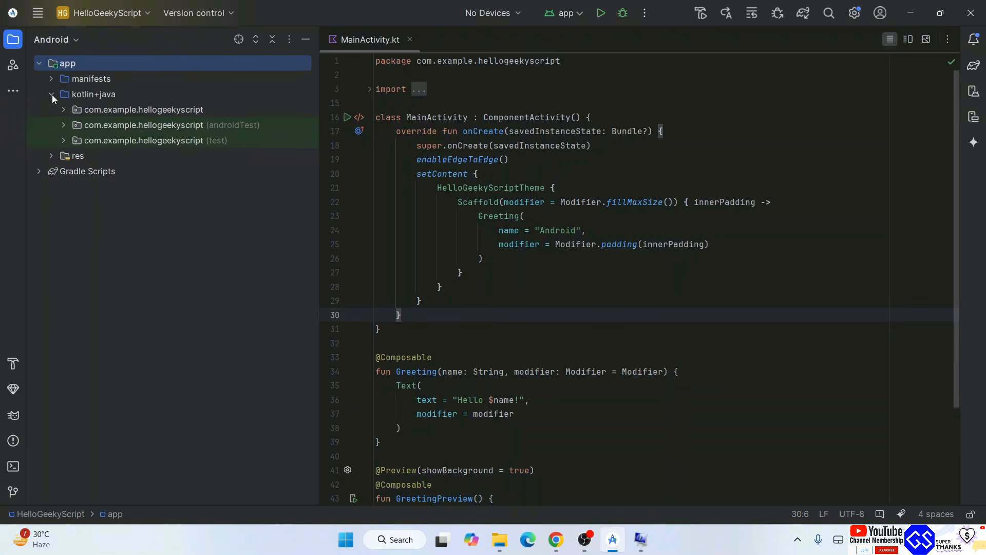
left_click(134, 108)
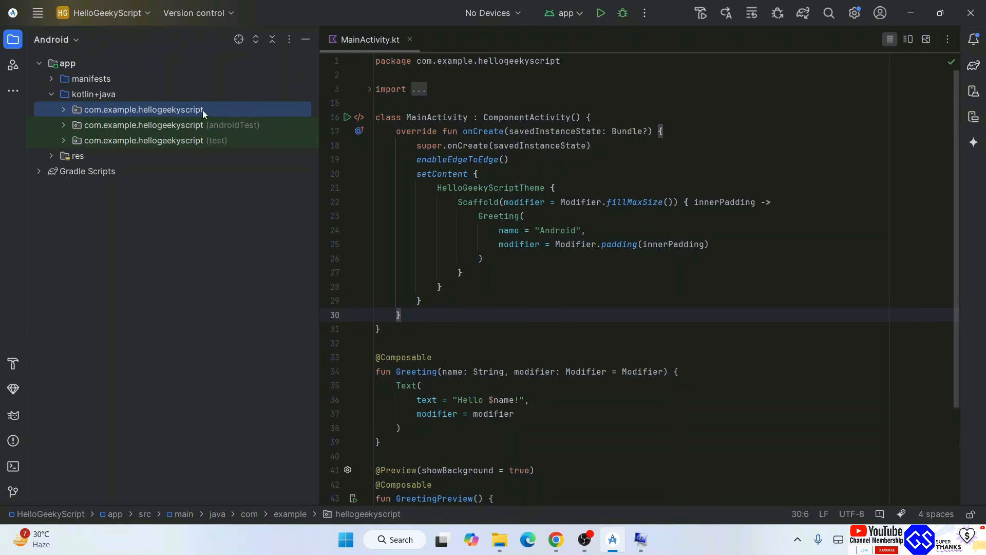
left_click(62, 109)
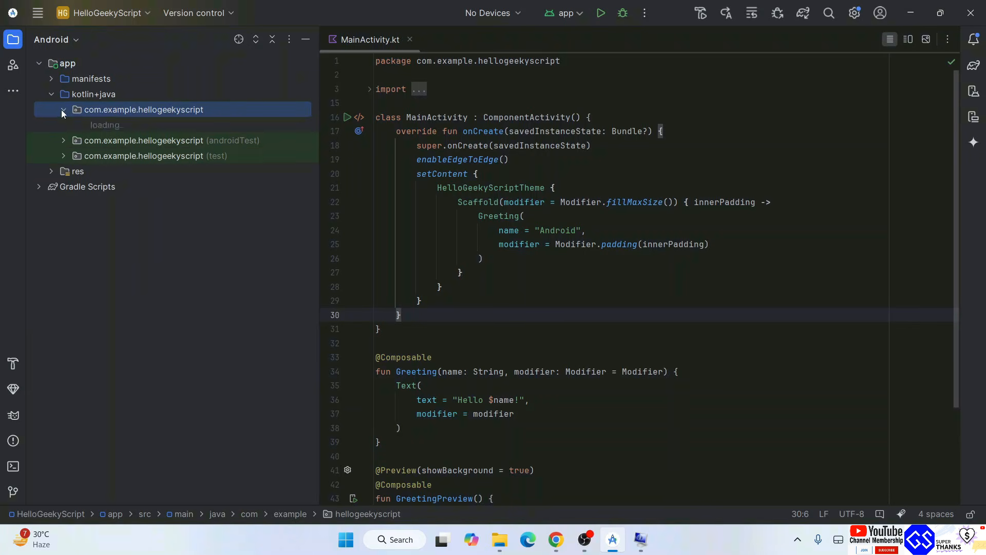
left_click(124, 141)
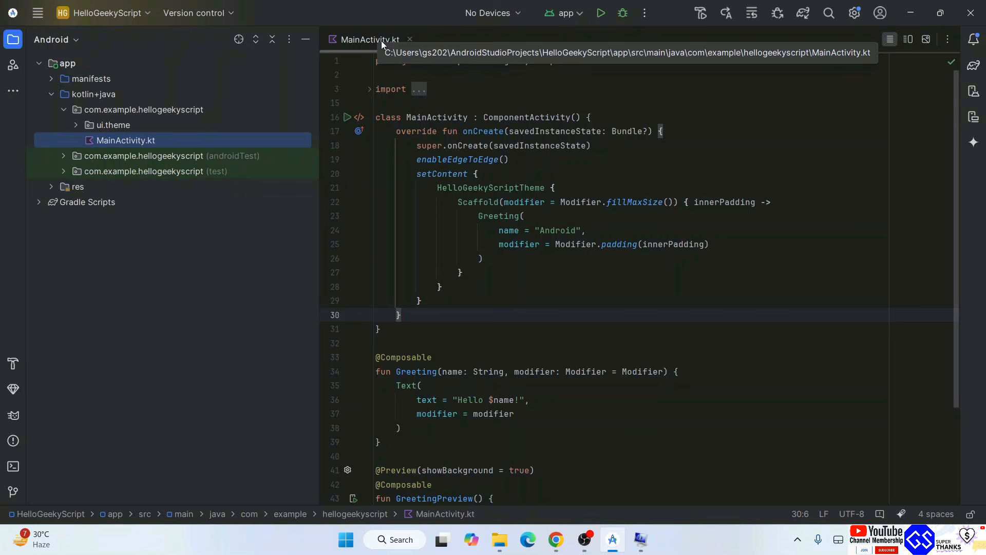
Examine the code in MainActivity.kt, comparing the name passed to Greeting in onCreate with the text in the Greeting function
key("ctrl+a")
left_click(602, 329)
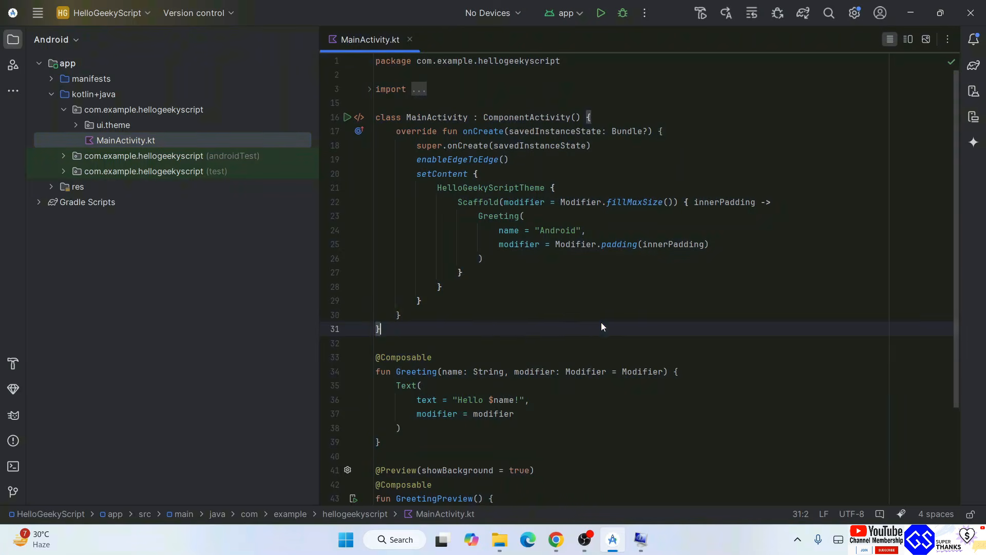
left_click(579, 317)
scroll(540, 323, "down", 2)
scroll(542, 331, "up", 2)
left_click(469, 399)
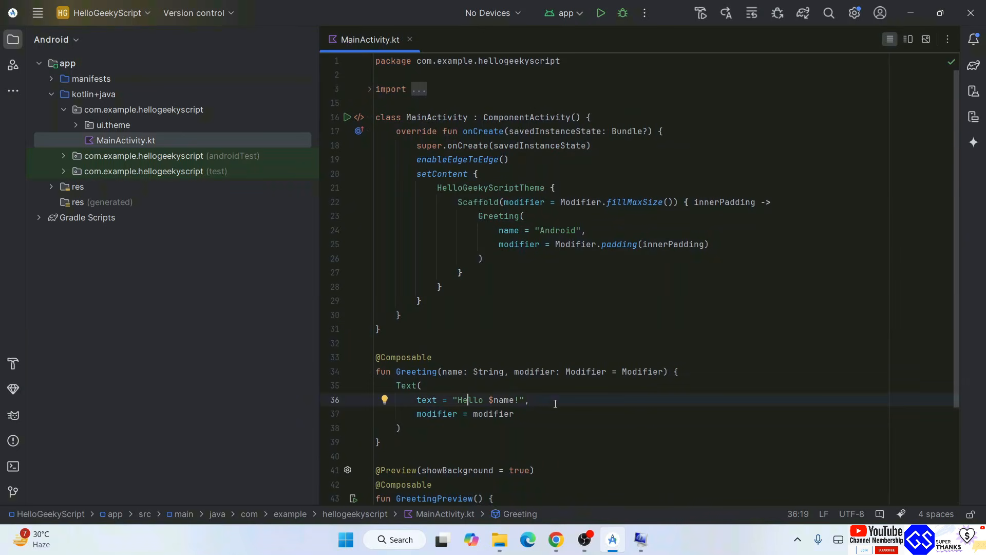
double_click(558, 231)
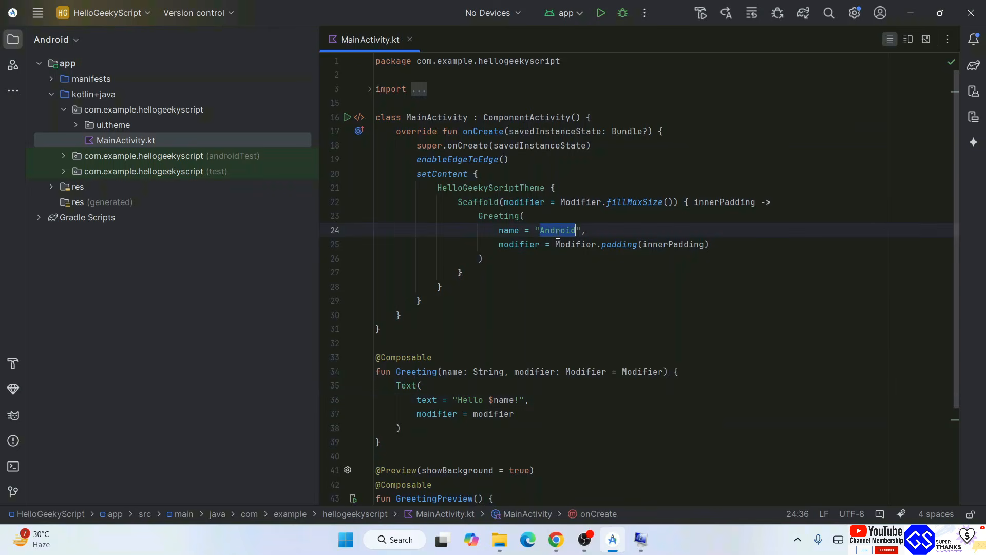
left_click(468, 399)
left_click(508, 399)
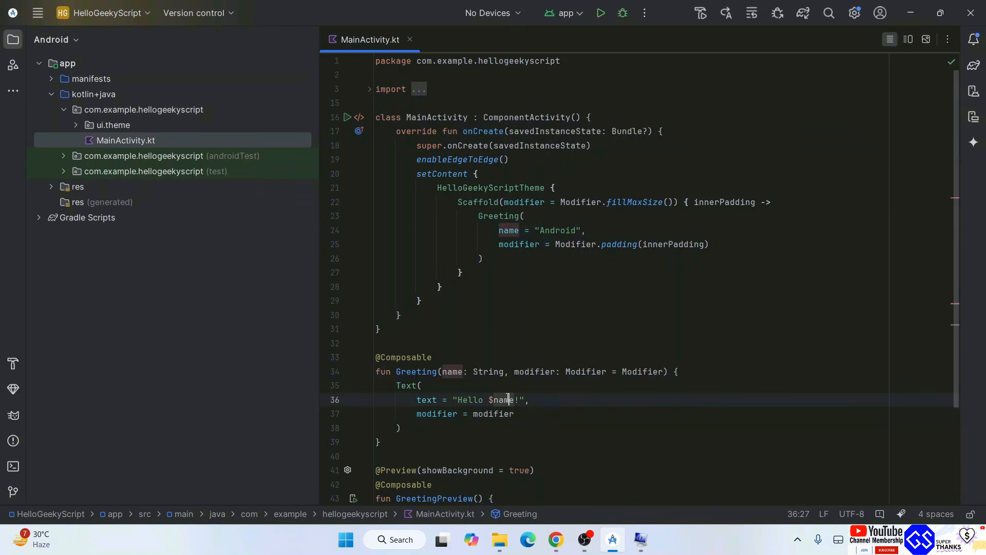
triple_click(572, 395)
left_click(571, 403)
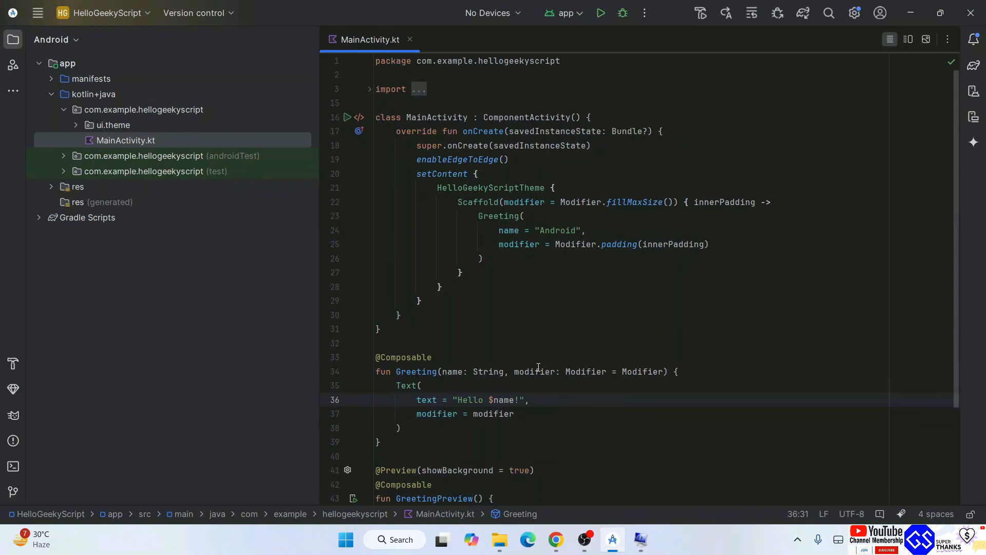
Replace the name passed to Greeting in onCreate with "Geeky Script" and review it against the Hello text
double_click(567, 232)
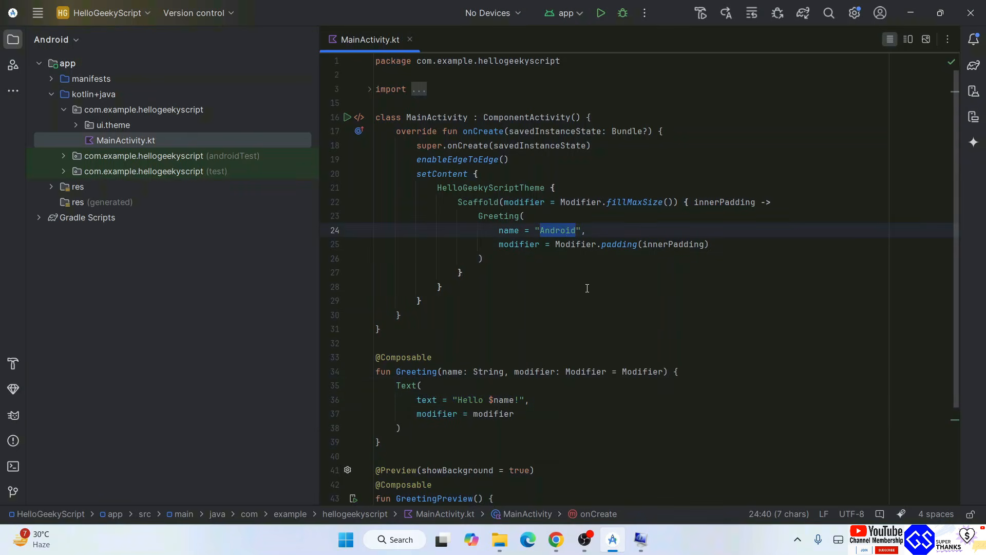
type("Geeky Scri")
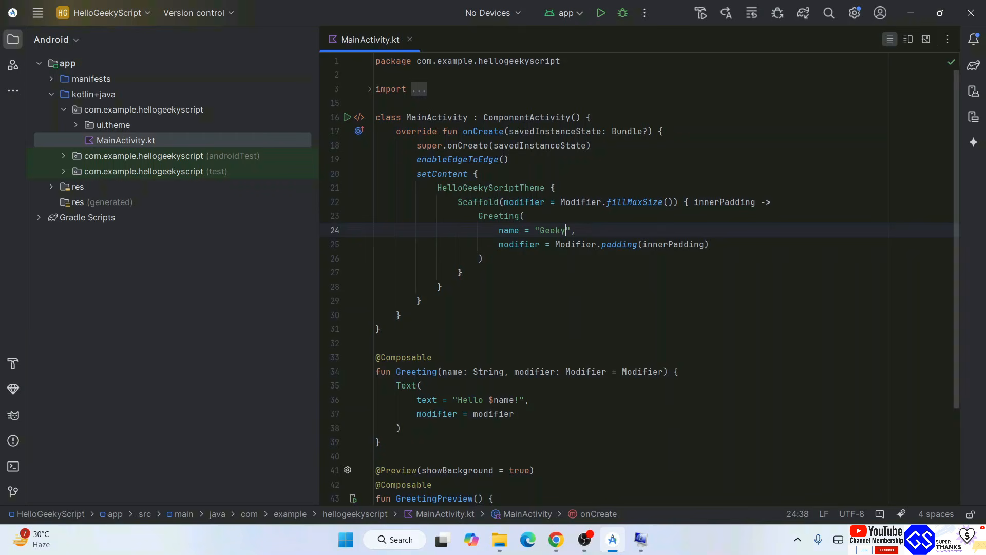
type("pt")
left_click(587, 278)
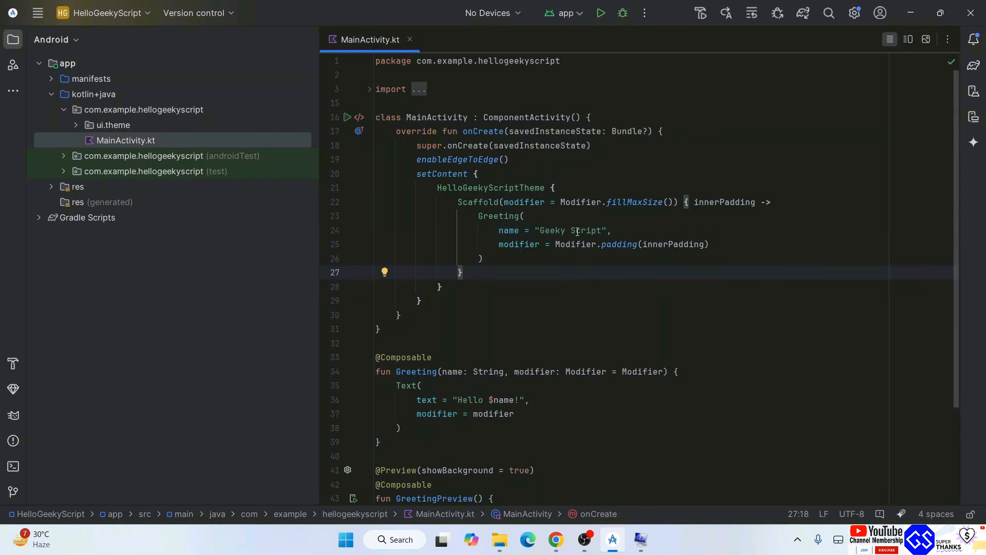
left_click_drag(453, 400, 619, 399)
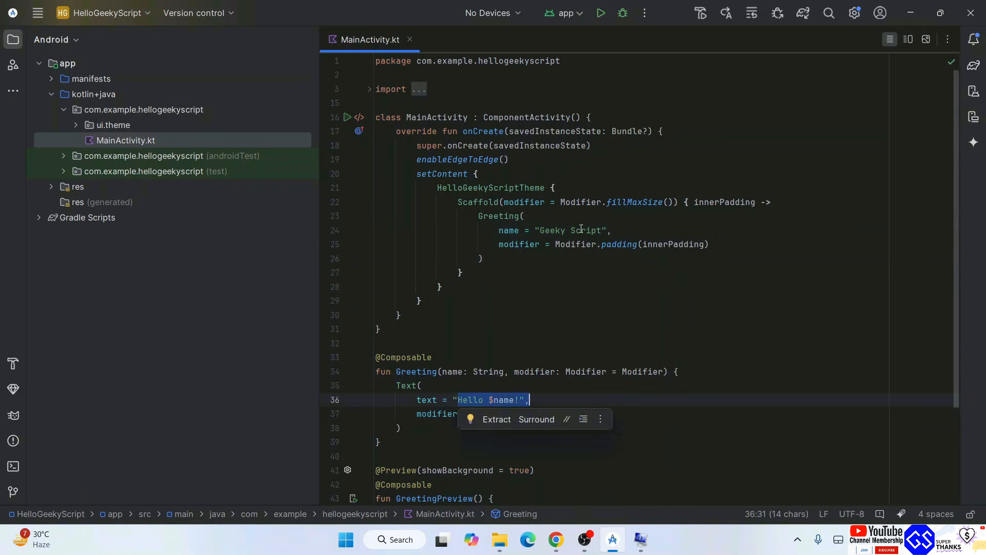
left_click_drag(534, 230, 694, 235)
left_click(586, 312)
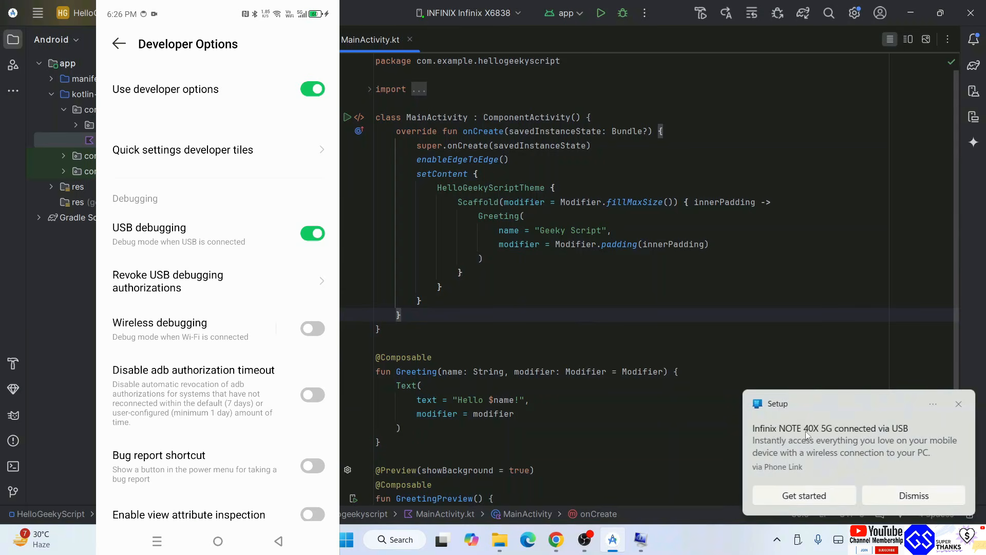
Check the list of running devices for the connected INFINIX Infinix X6838 phone, keeping it as the run target
left_click(759, 283)
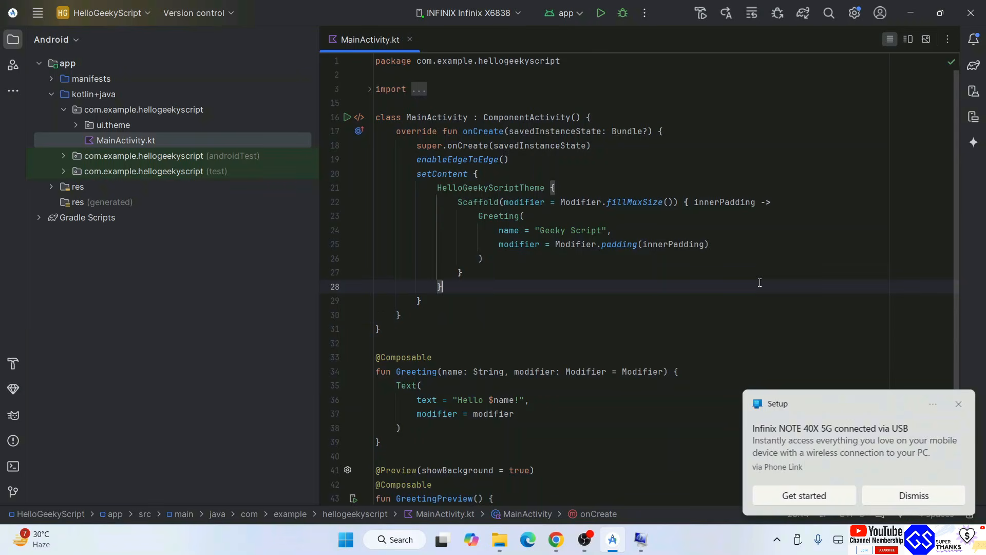
left_click(454, 14)
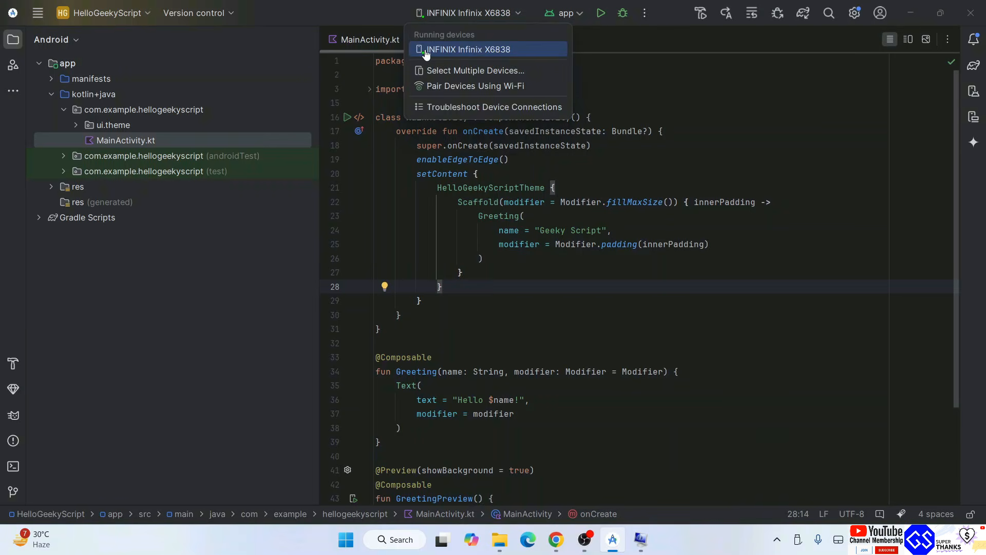
left_click(687, 144)
left_click(488, 11)
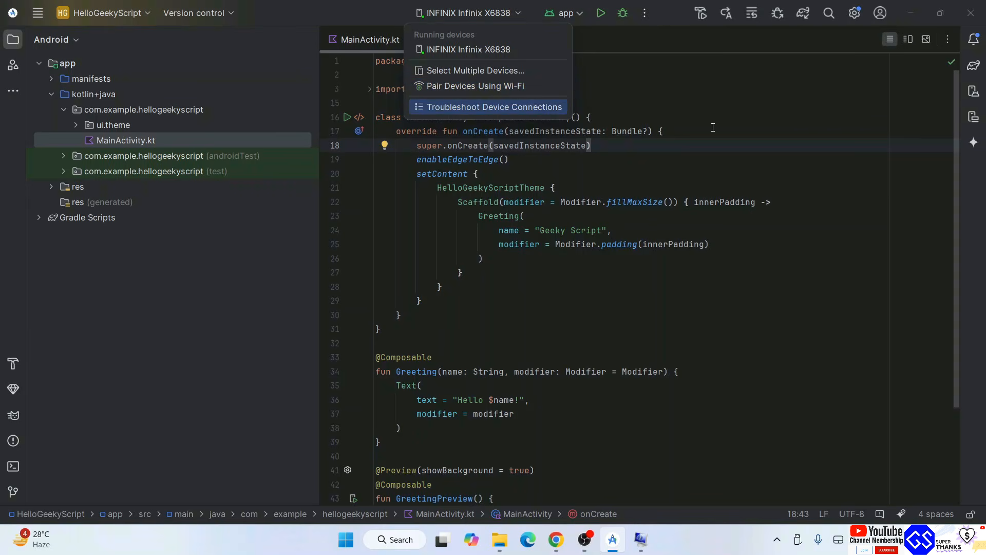
left_click(700, 111)
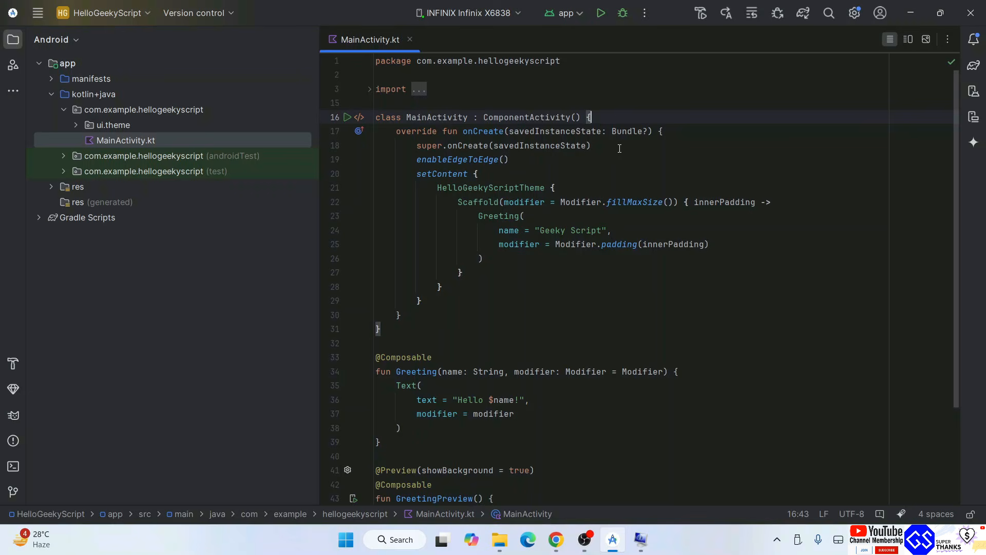
left_click(492, 20)
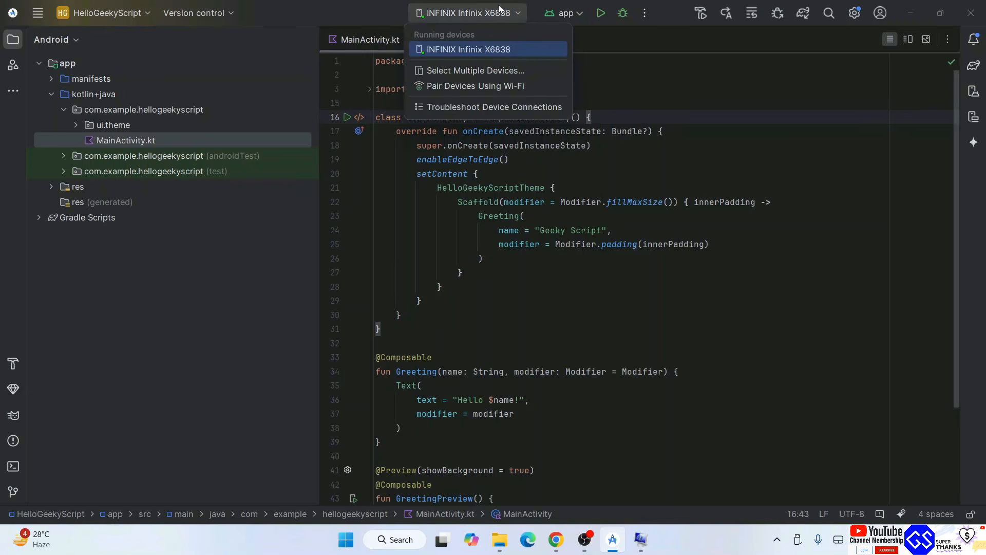
left_click(475, 174)
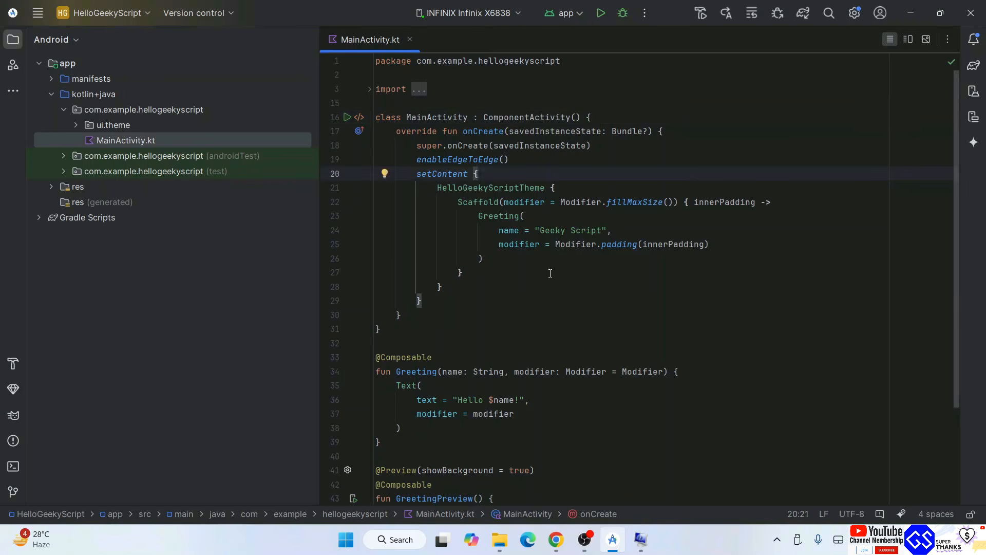
Run the app on the INFINIX Infinix X6838 phone, check the Gradle build, and compare the displayed greeting with the code
left_click(601, 14)
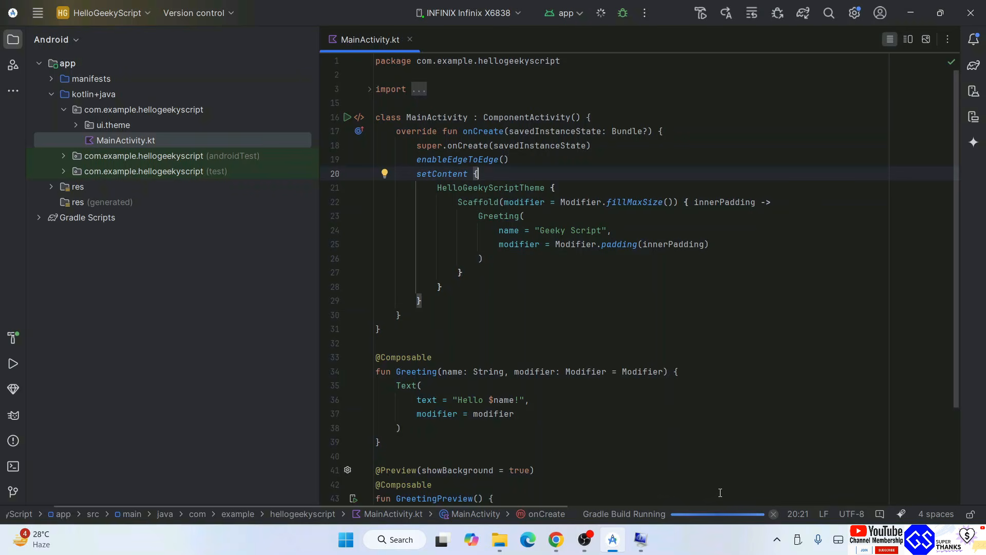
left_click(718, 513)
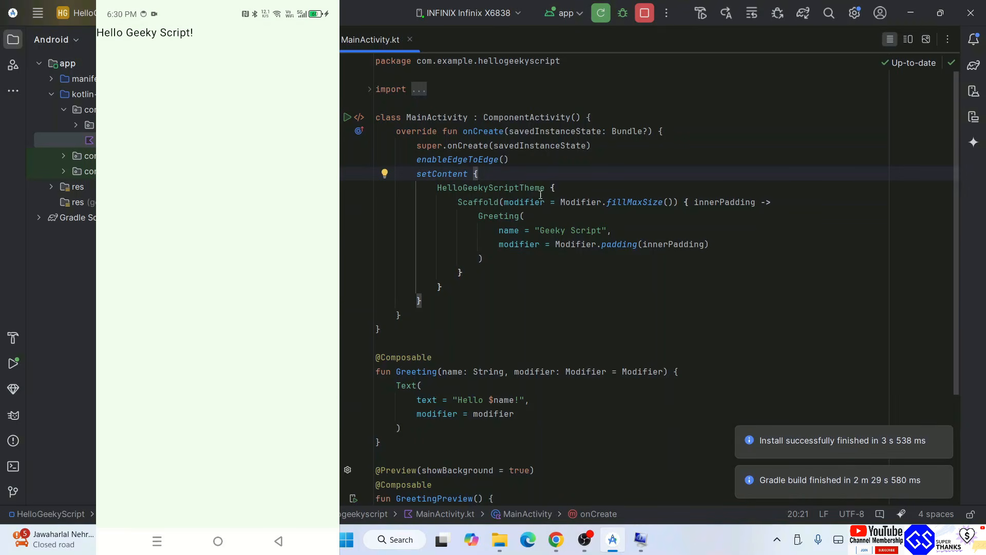
double_click(469, 399)
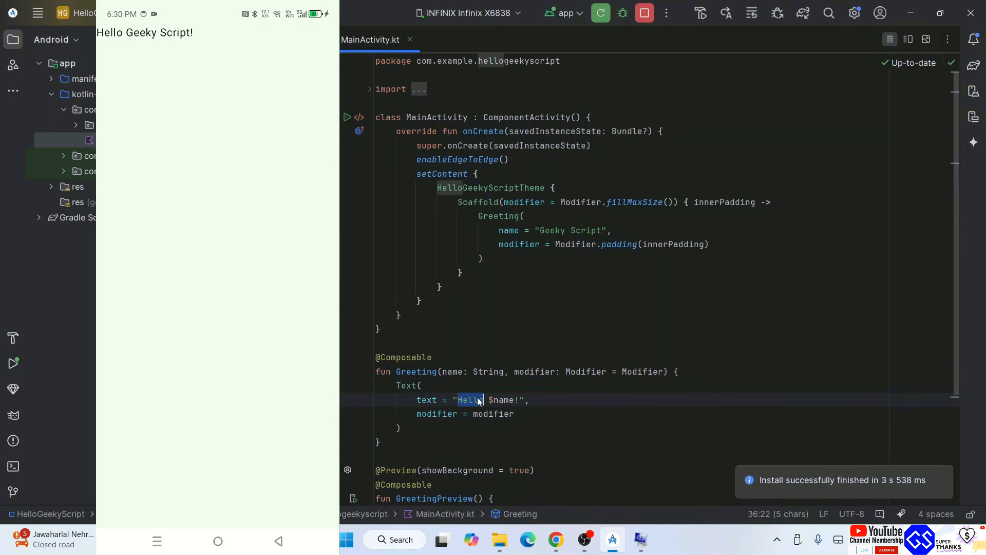
left_click_drag(541, 230, 632, 230)
left_click(656, 226)
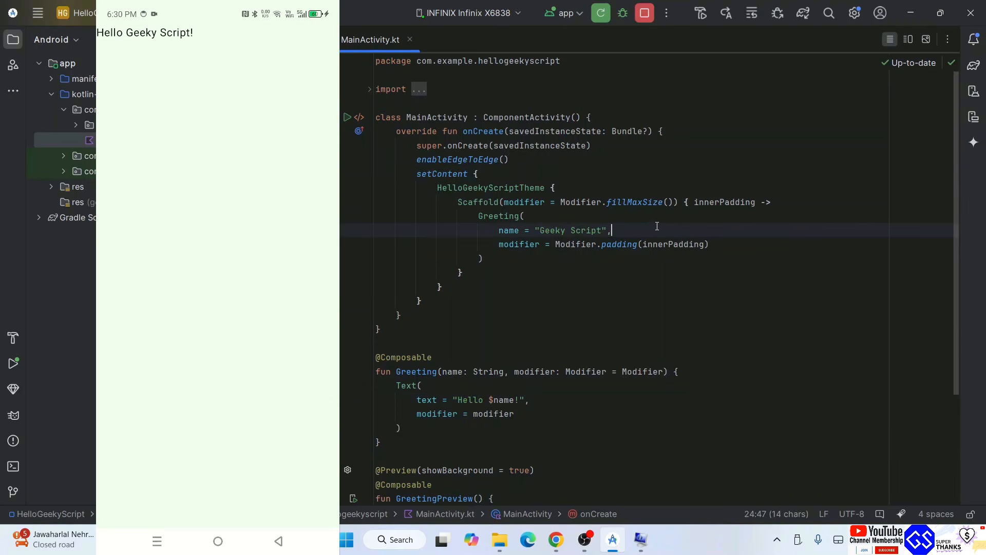
Extend the name passed to Greeting to "Geeky Script. I love Pizzas!" and rerun the app on the phone
left_click(640, 539)
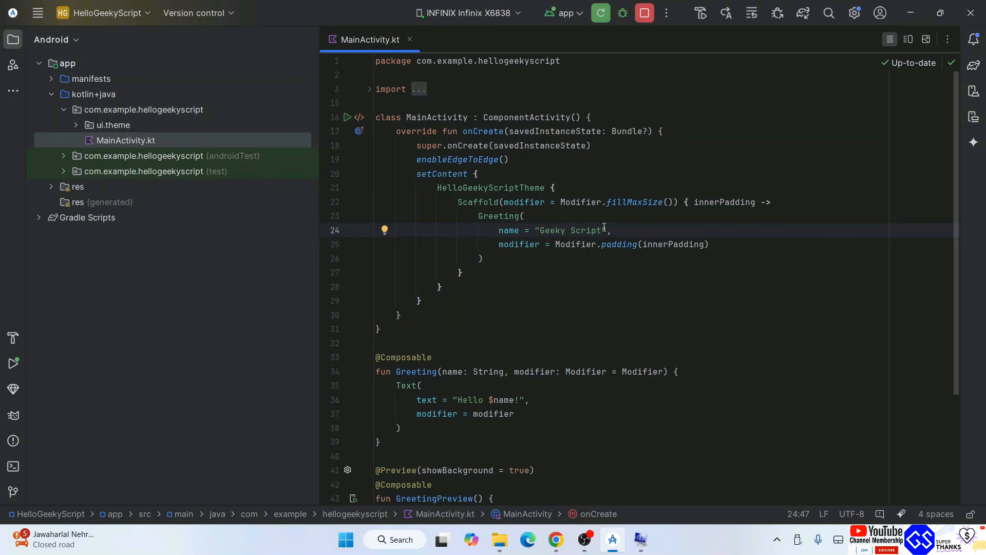
left_click(603, 230)
type(". I love Pizzas!")
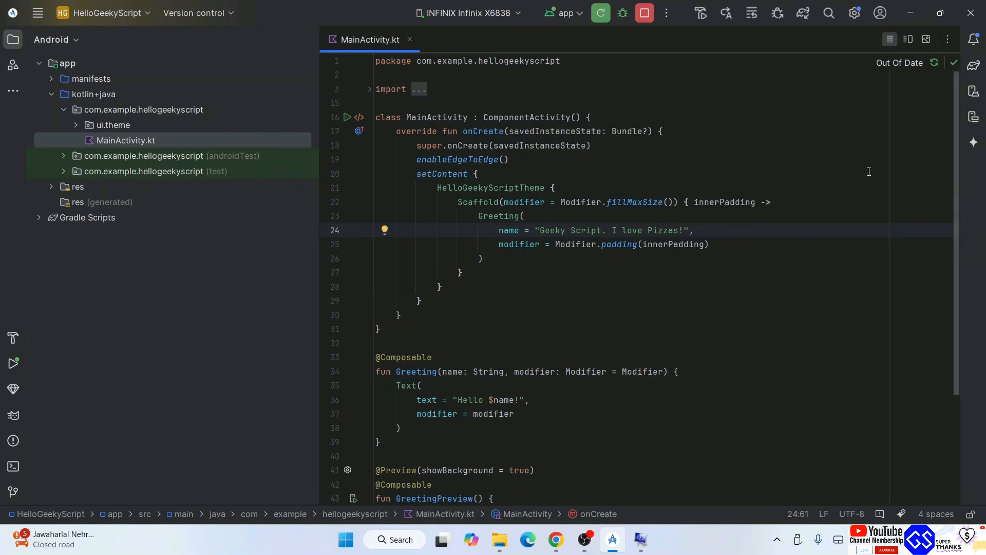
left_click(599, 15)
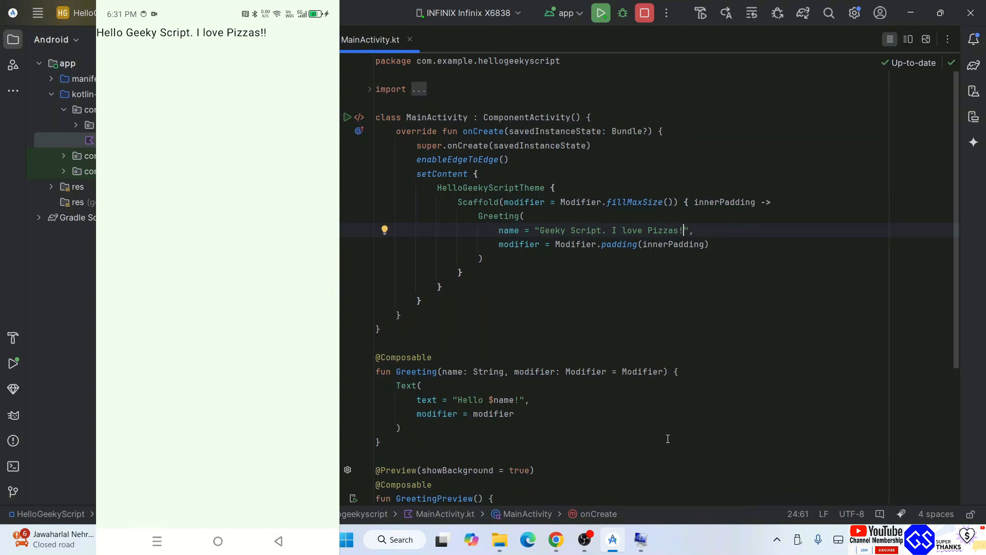
left_click_drag(662, 400, 588, 117)
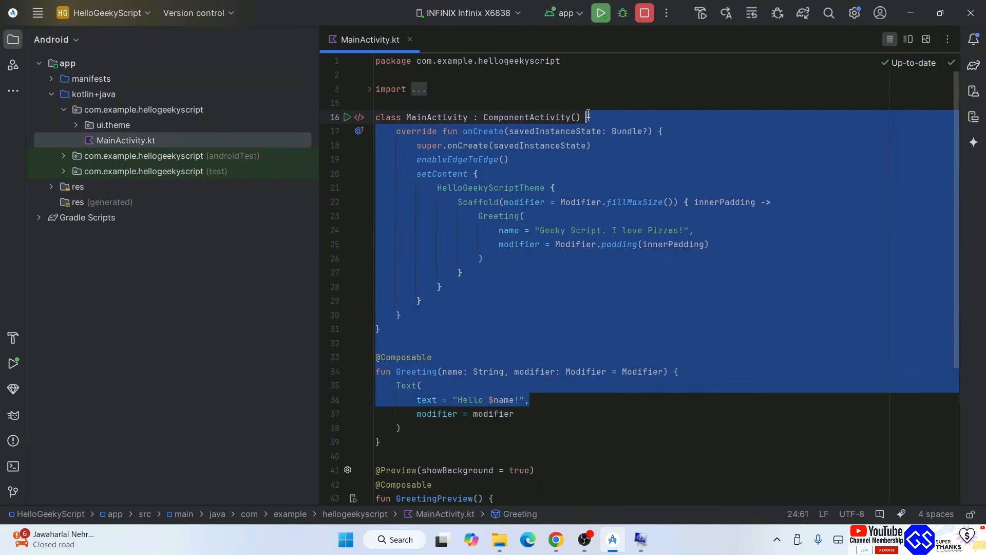
left_click(694, 314)
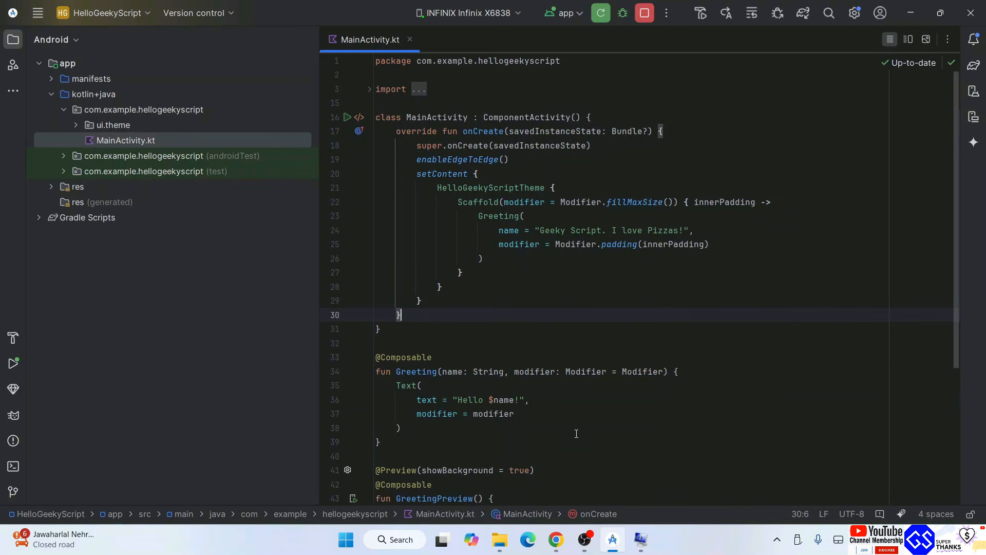
left_click_drag(576, 433, 467, 89)
left_click(553, 308)
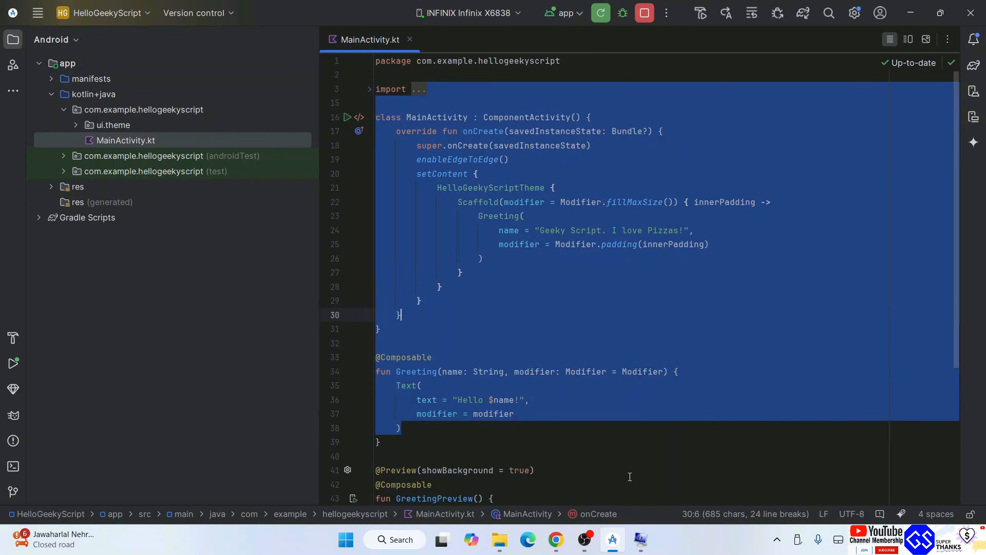
Browse the Phone and Tablet templates for a new project, including Bottom Navigation Views and Game Activity (C++), and close the dialog without creating one
left_click(112, 15)
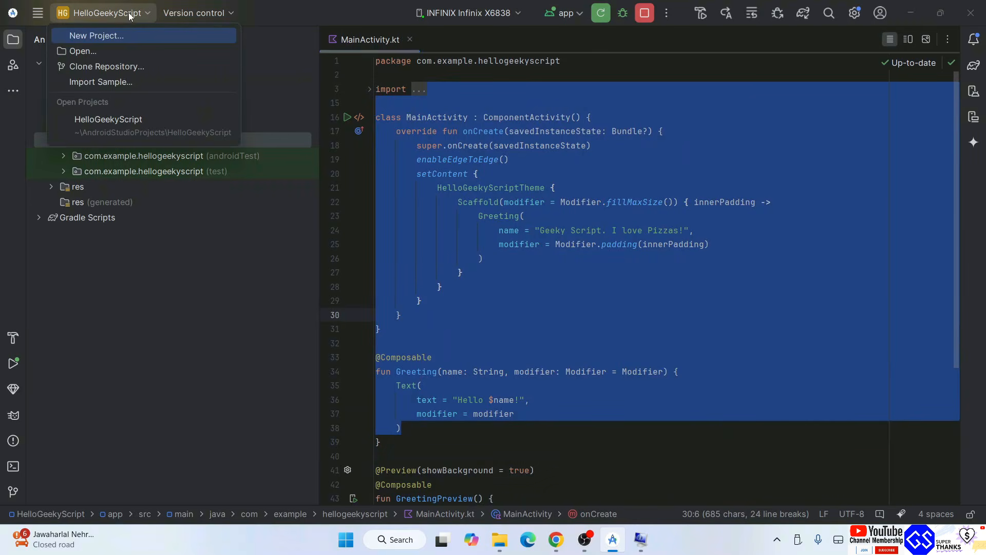
left_click(103, 33)
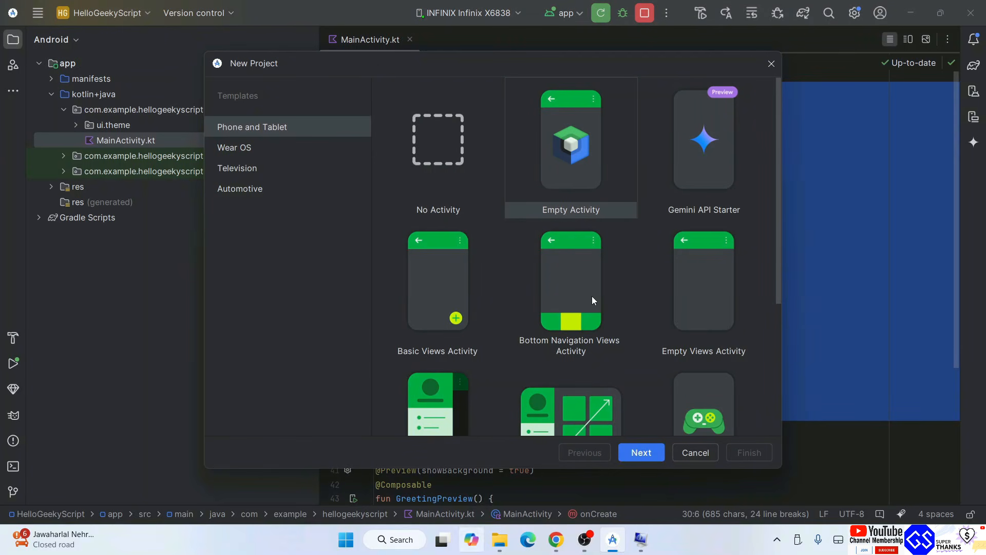
left_click(566, 291)
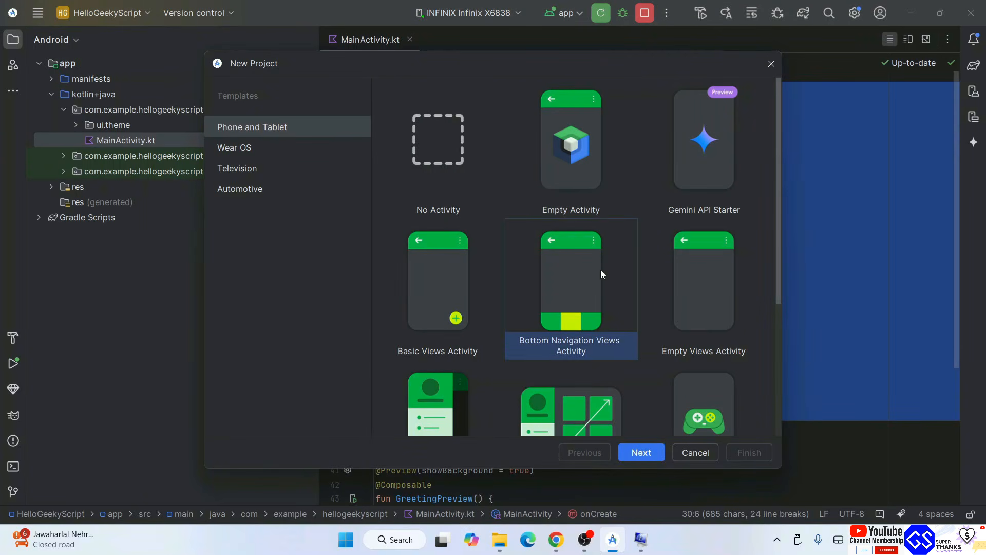
scroll(618, 264, "down", 2)
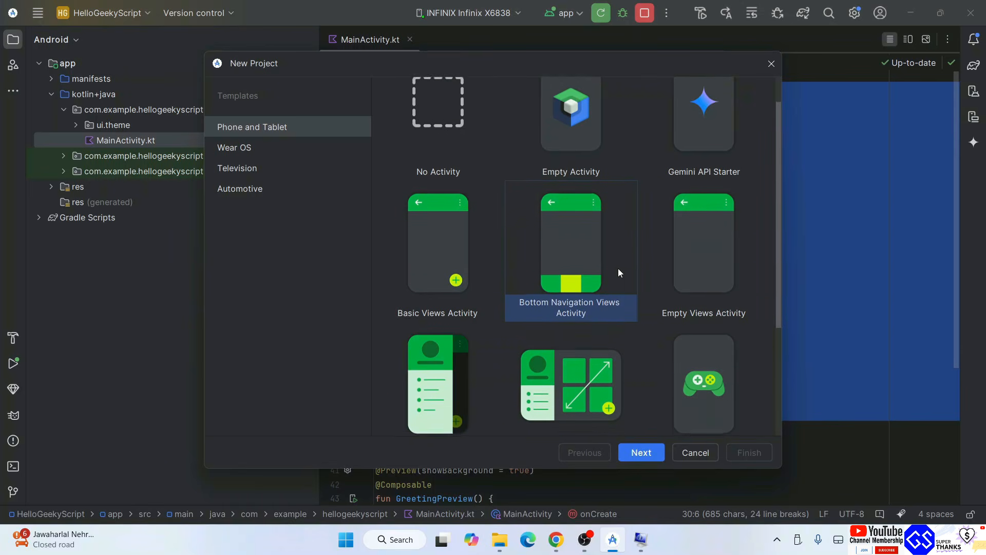
left_click(425, 318)
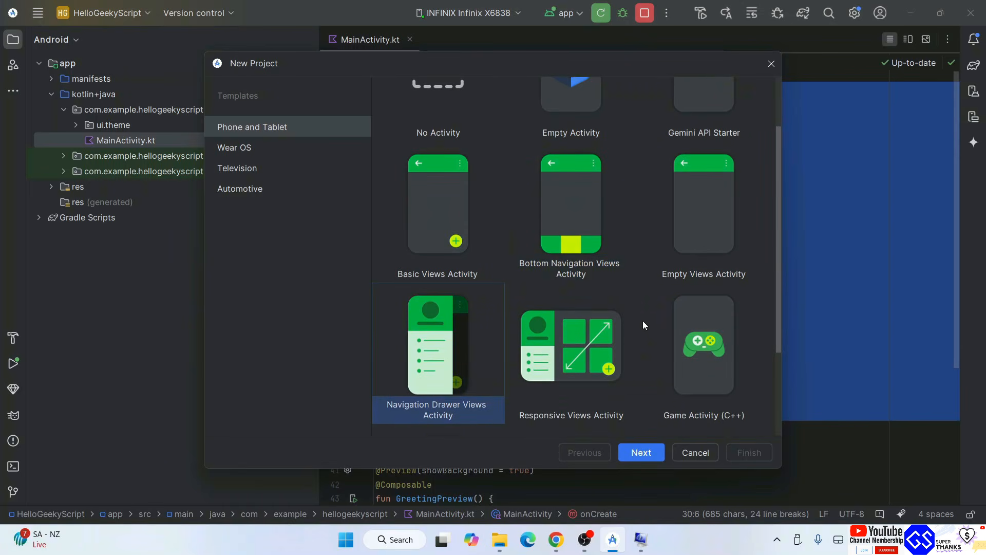
scroll(639, 327, "down", 1)
left_click(723, 317)
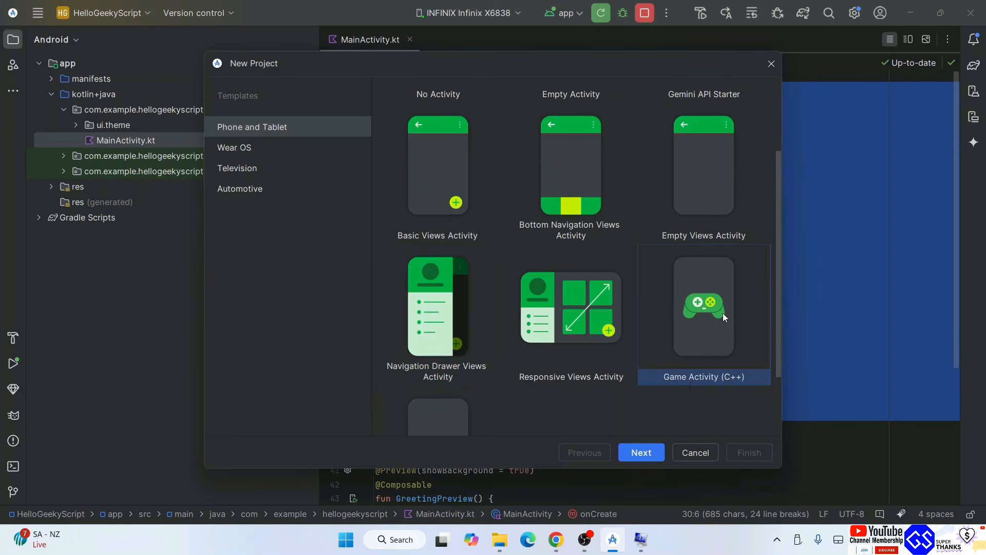
scroll(589, 305, "down", 1)
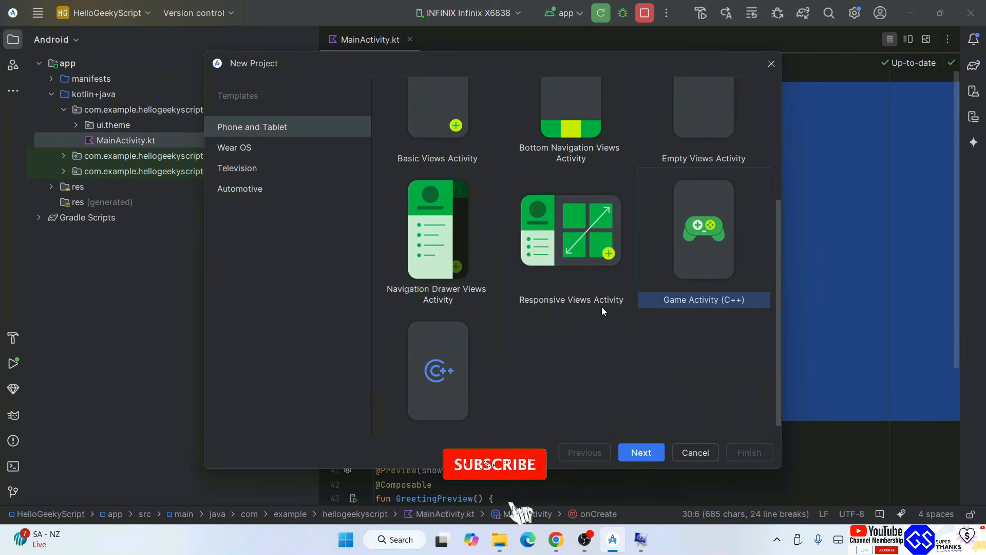
scroll(590, 300, "up", 2)
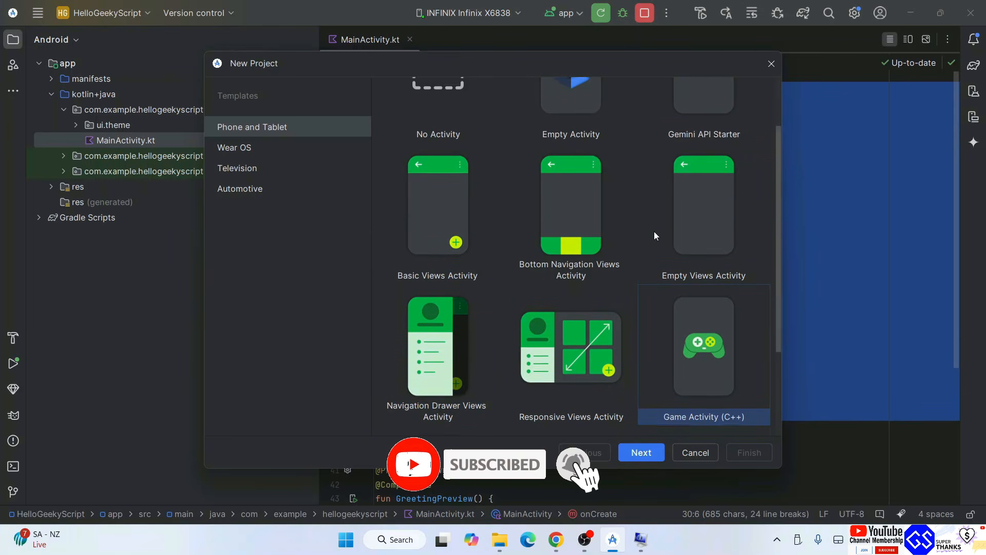
scroll(654, 231, "up", 2)
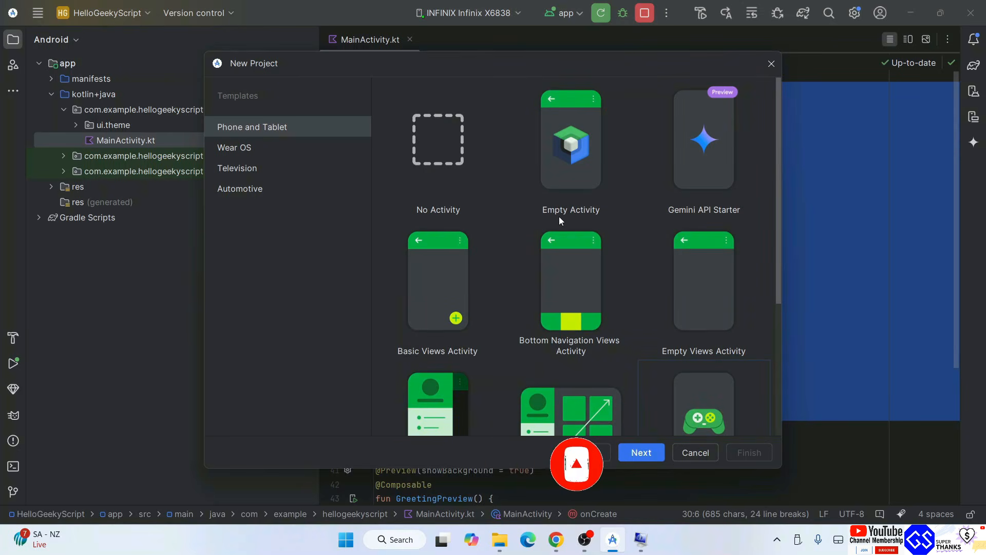
left_click(771, 63)
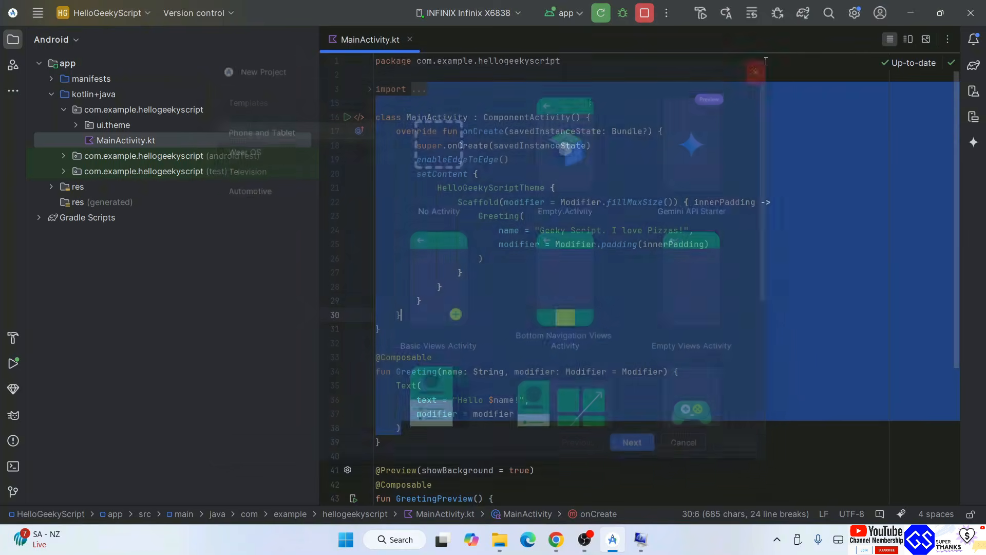
left_click(543, 299)
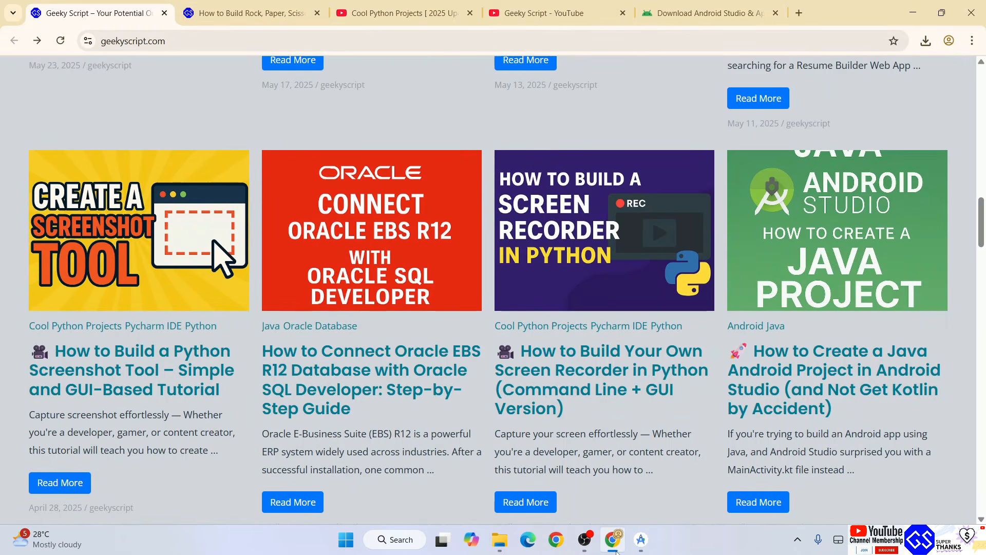
Look through the videos of the "Cool Python Projects [ 2025 Update ]" YouTube playlist in Chrome
left_click(404, 13)
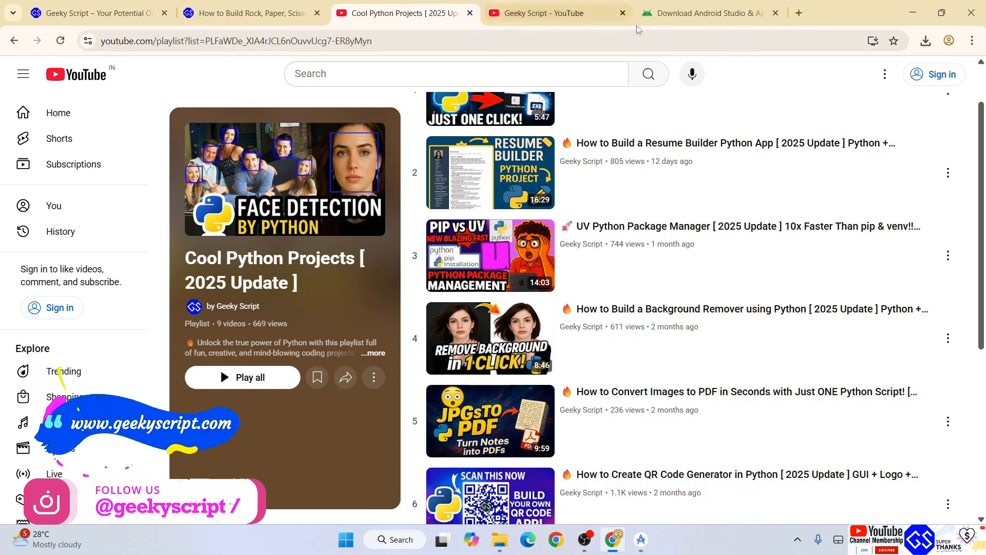
left_click_drag(186, 258, 322, 288)
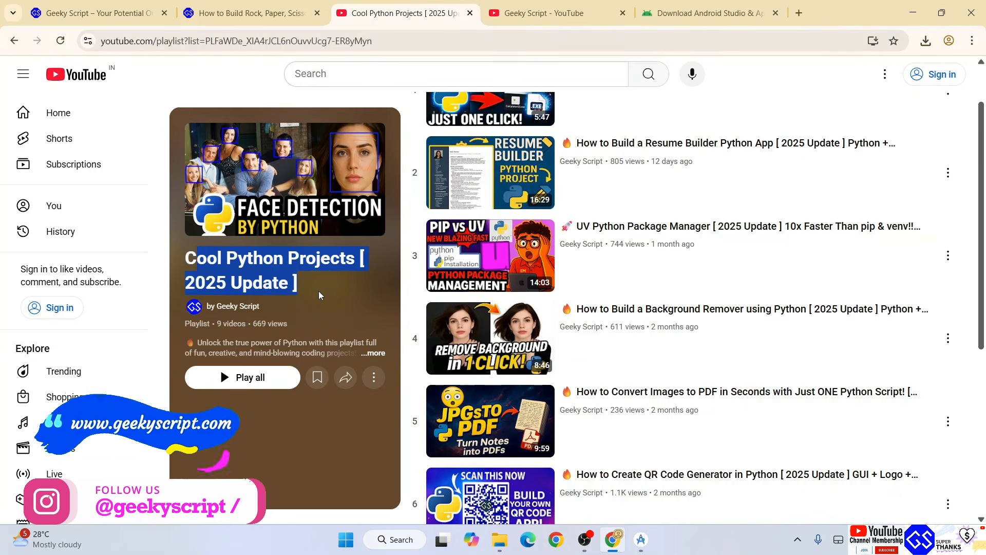
left_click(318, 292)
scroll(863, 172, "down", 5)
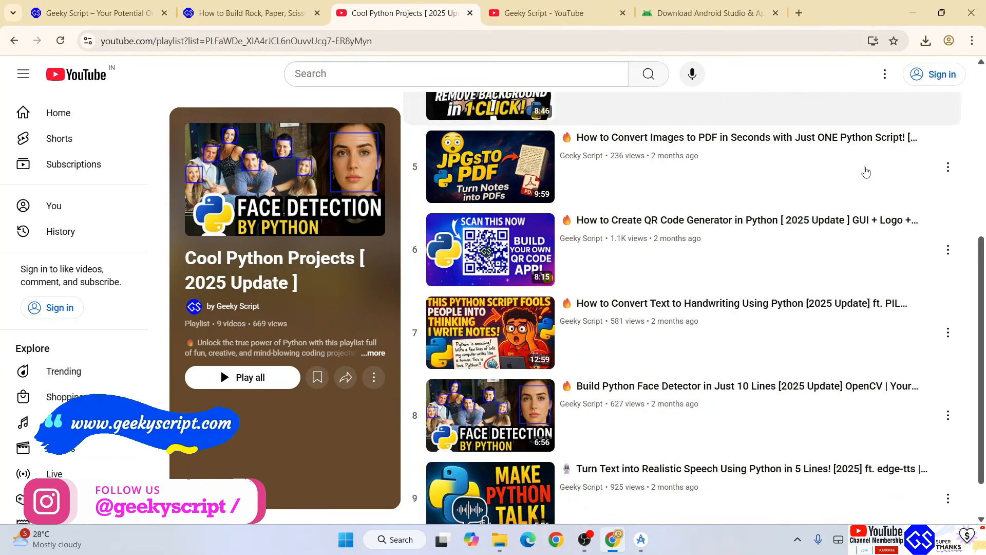
scroll(848, 210, "up", 7)
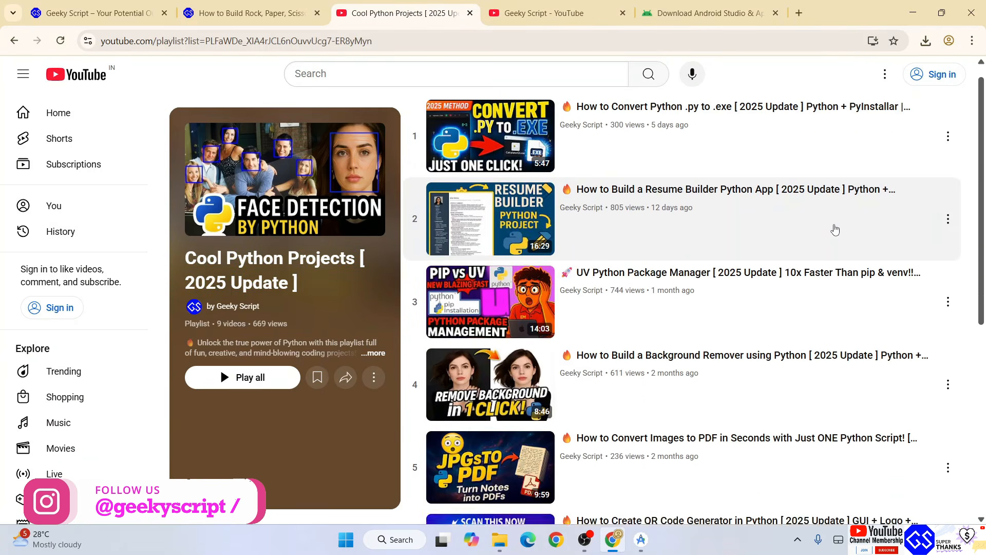
Skim the code in the Rock, Paper, Scissors tutorial on geekyscript.com and return to the Cool Python Projects playlist
left_click(252, 13)
scroll(385, 314, "down", 4)
scroll(390, 304, "down", 7)
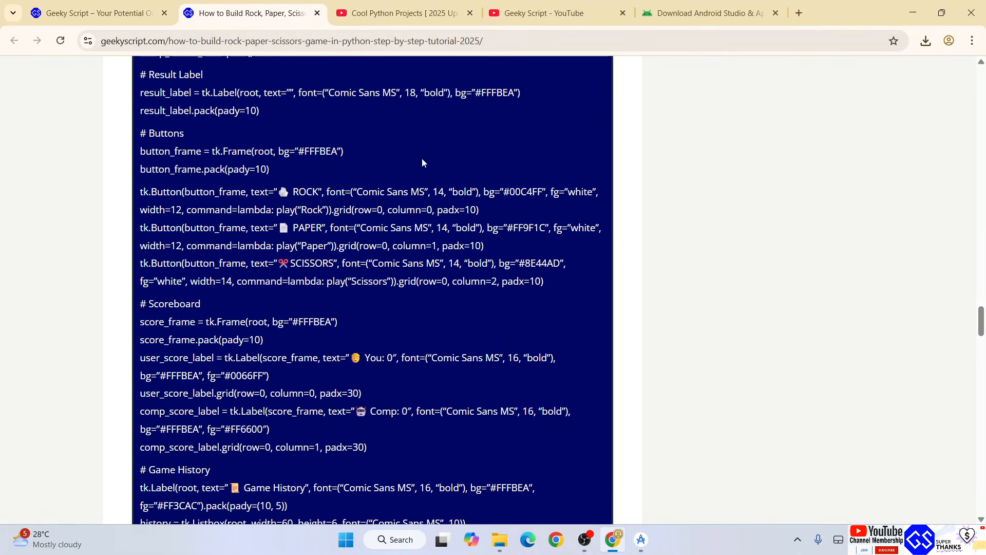
left_click(380, 13)
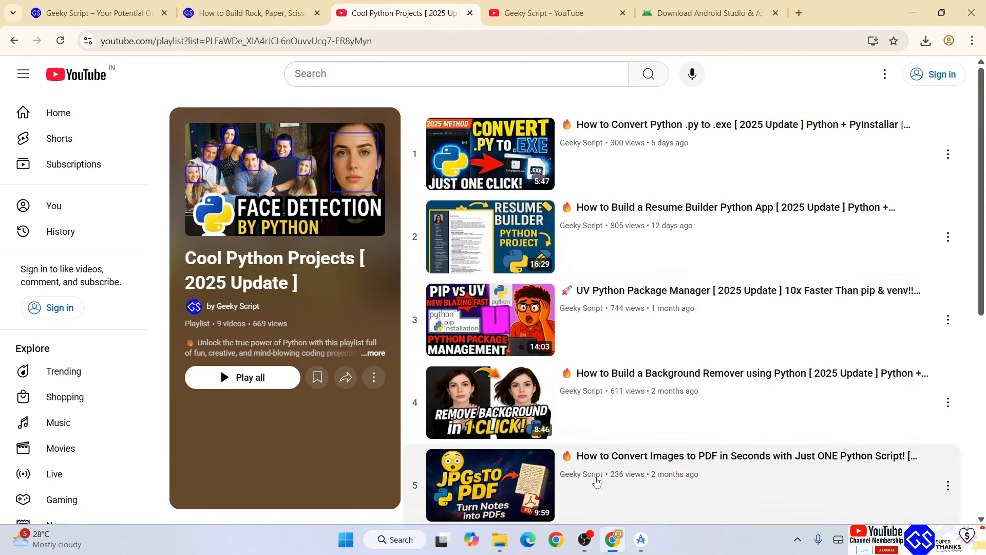